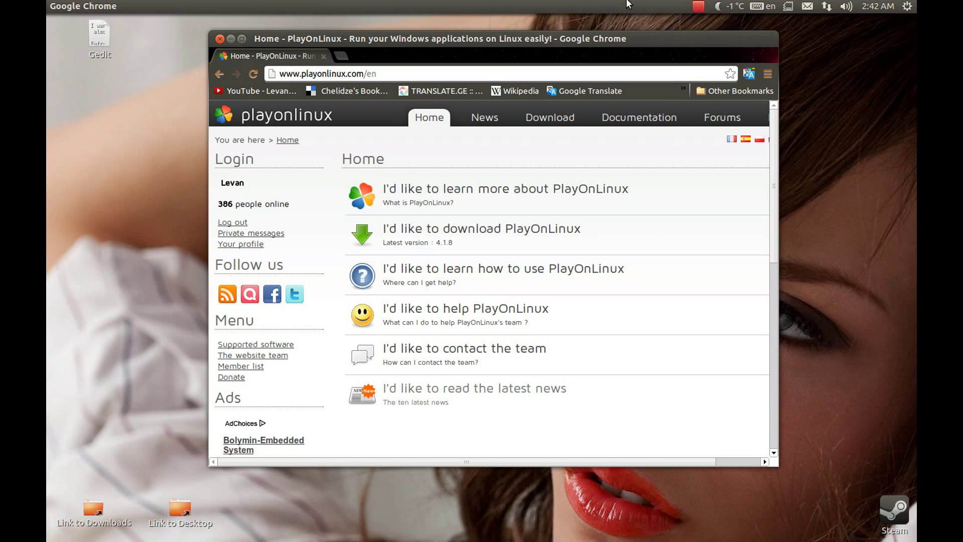
# Open PlayOnLinux's download page and expand the Ubuntu package section
pyautogui.click(491, 200)
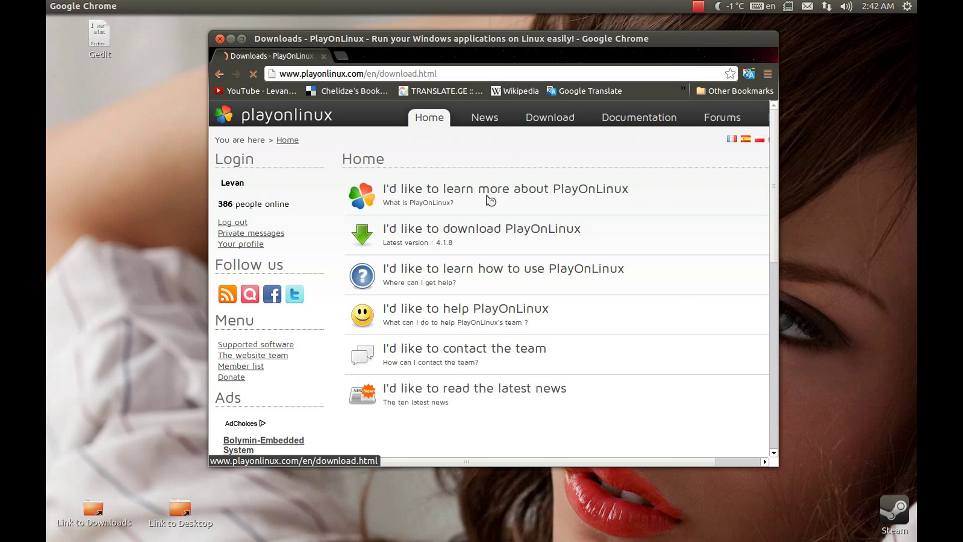
pyautogui.scroll(-4, 428, 280)
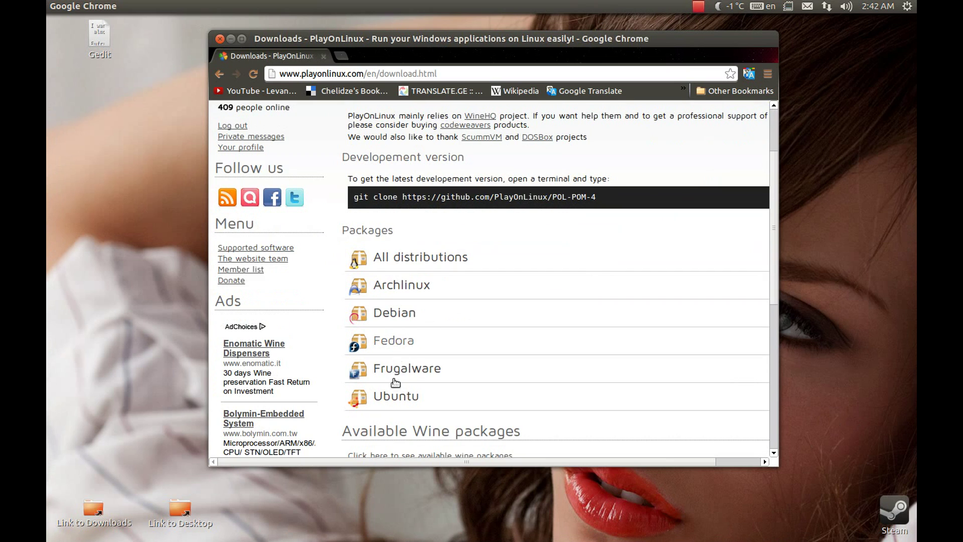
pyautogui.click(395, 394)
pyautogui.scroll(-4, 419, 399)
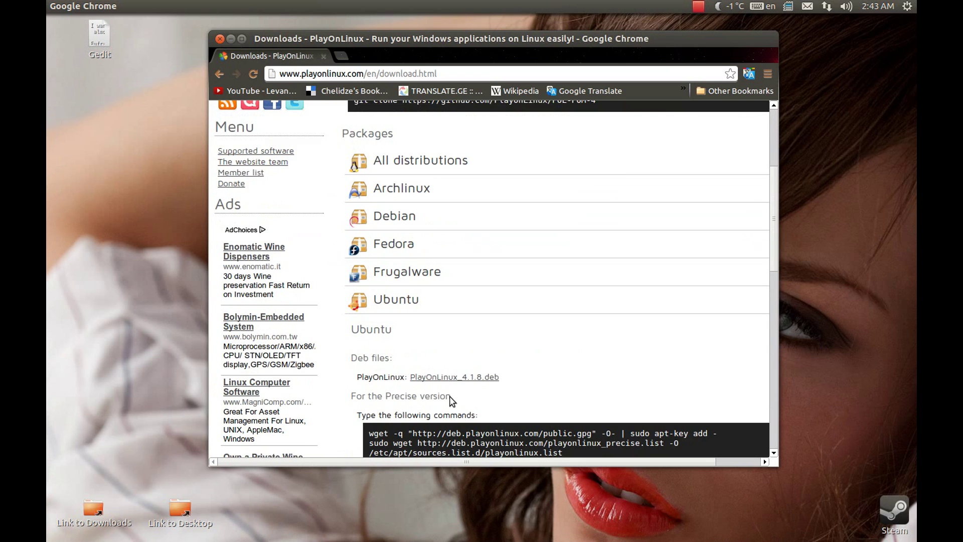
pyautogui.scroll(-1, 451, 400)
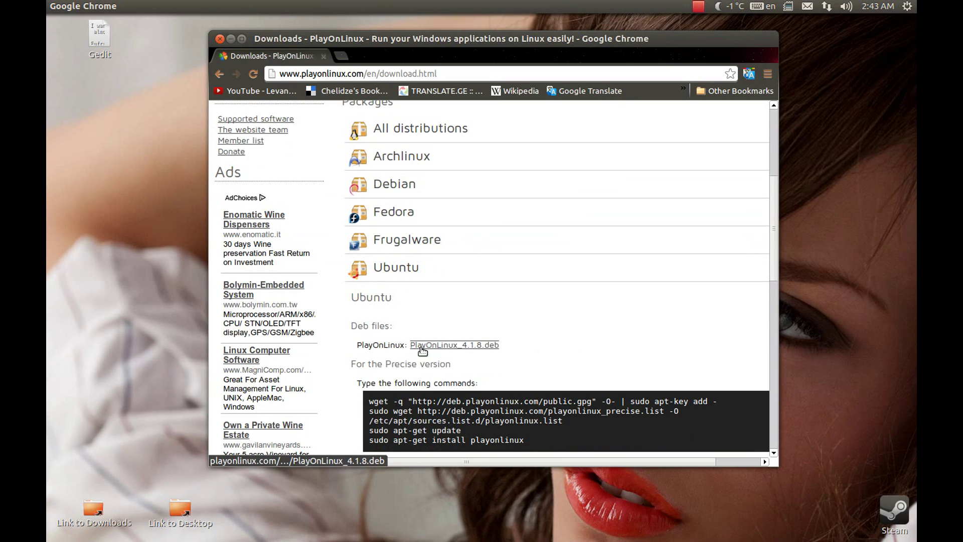
# Download PlayOnLinux_4.1.8.deb and select the Precise apt-get install commands
pyautogui.click(422, 350)
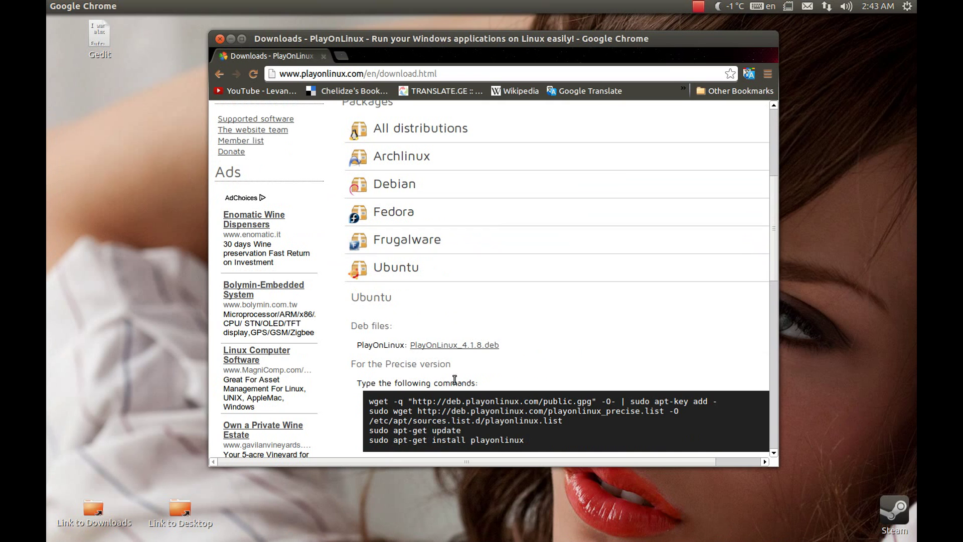
pyautogui.scroll(-3, 454, 380)
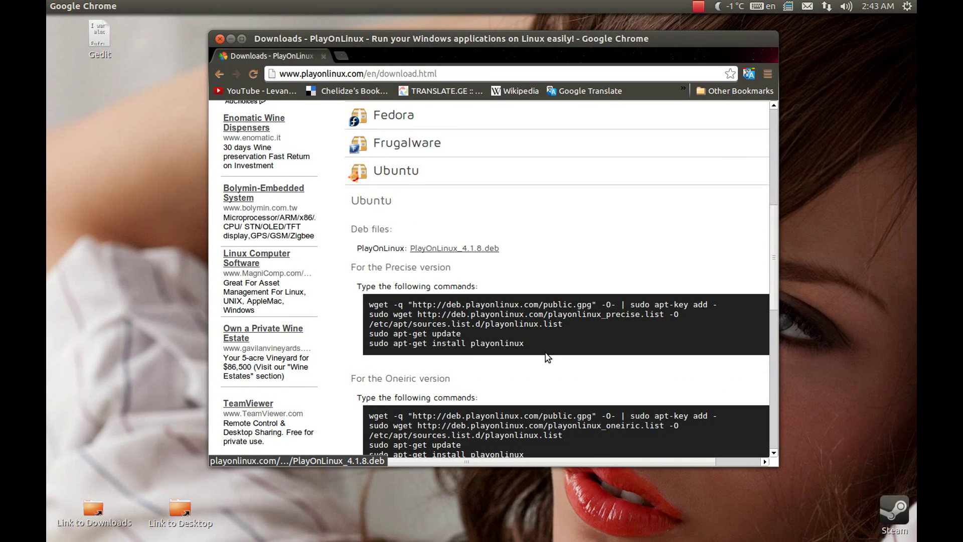
pyautogui.moveTo(541, 351)
pyautogui.mouseDown()
pyautogui.moveTo(363, 304)
pyautogui.moveTo(532, 336)
pyautogui.mouseUp()
pyautogui.click(522, 343)
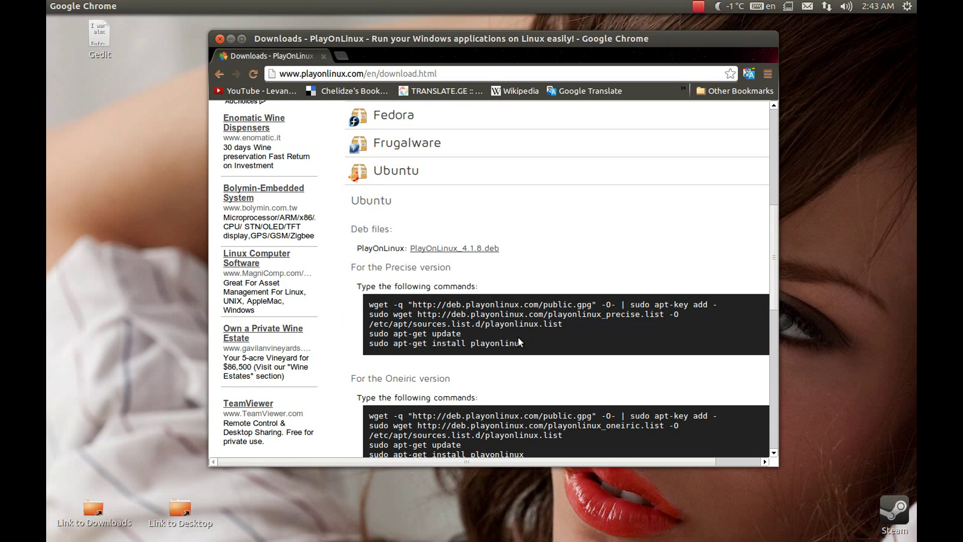
# With Chrome minimized, run playonlinux in a new terminal, then close the terminal
pyautogui.click(232, 39)
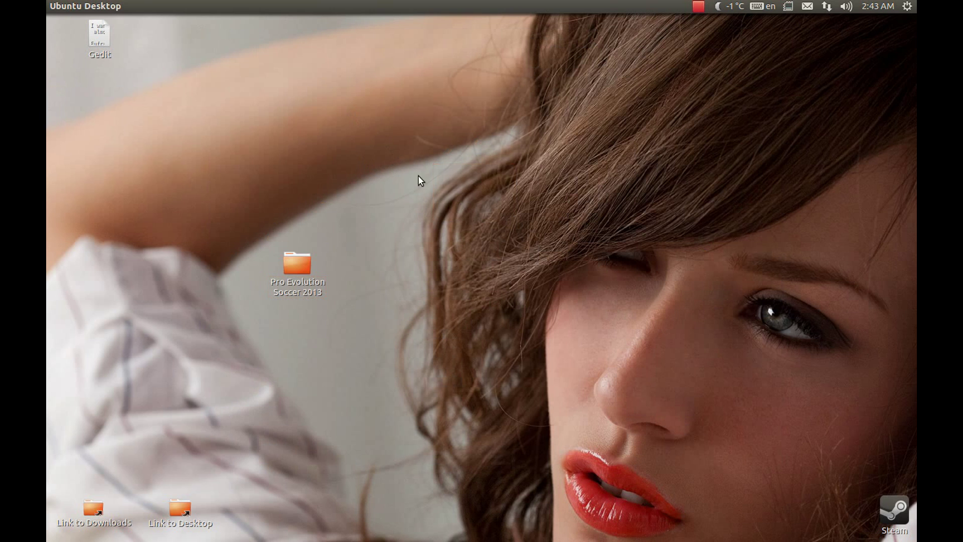
pyautogui.hotkey('ctrl', 'alt', 't')
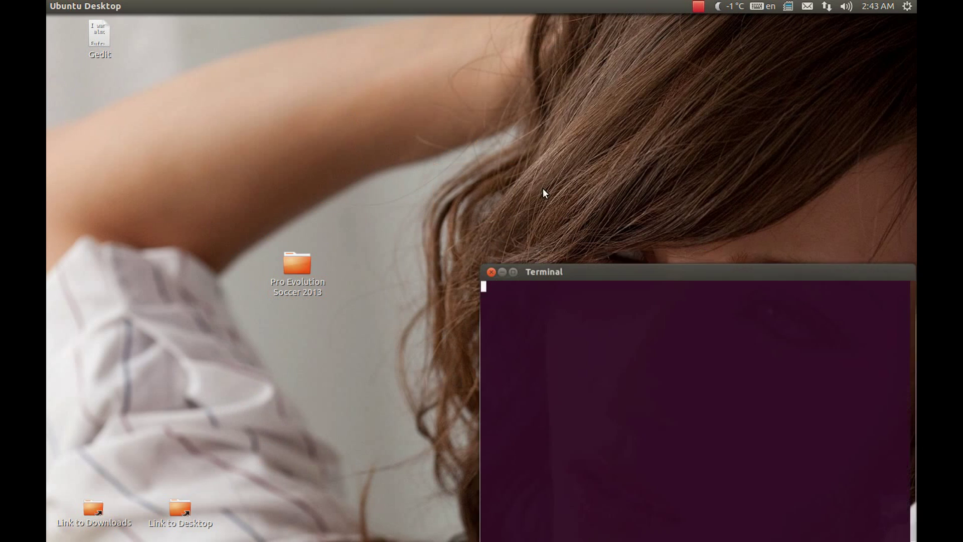
pyautogui.write('playonlinux')
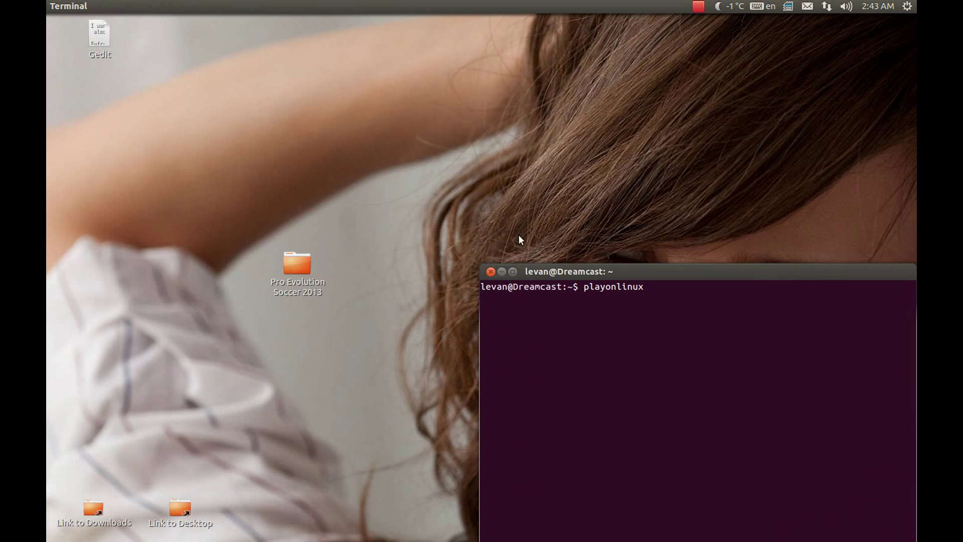
pyautogui.press('Return')
pyautogui.click(494, 272)
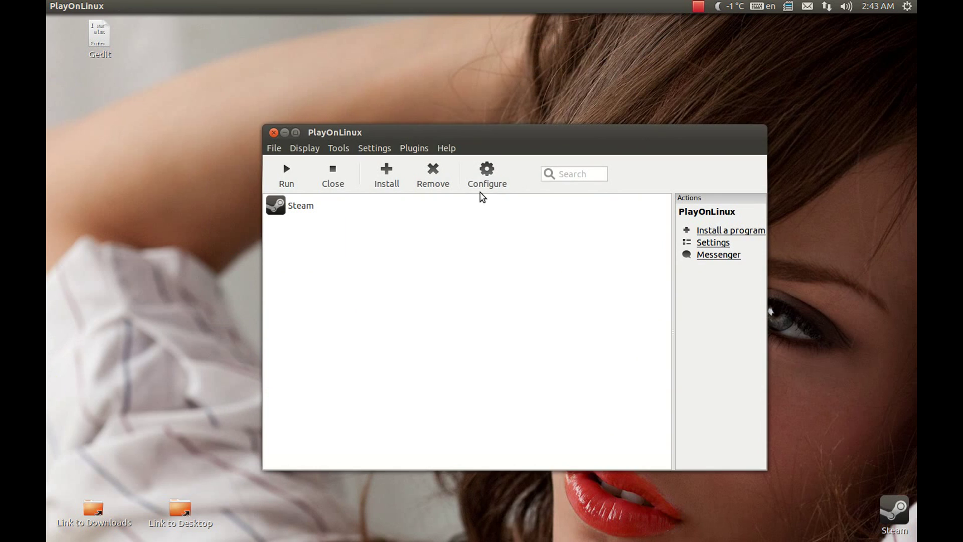
# Open the Wine versions manager from PlayOnLinux's Tools menu
pyautogui.moveTo(433, 136); pyautogui.dragTo(412, 109)
pyautogui.click(317, 117)
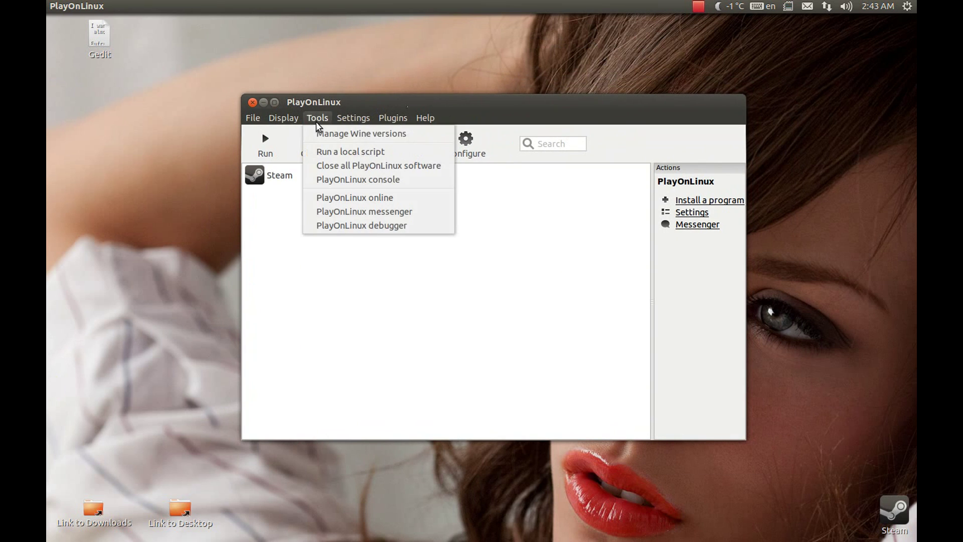
pyautogui.click(356, 132)
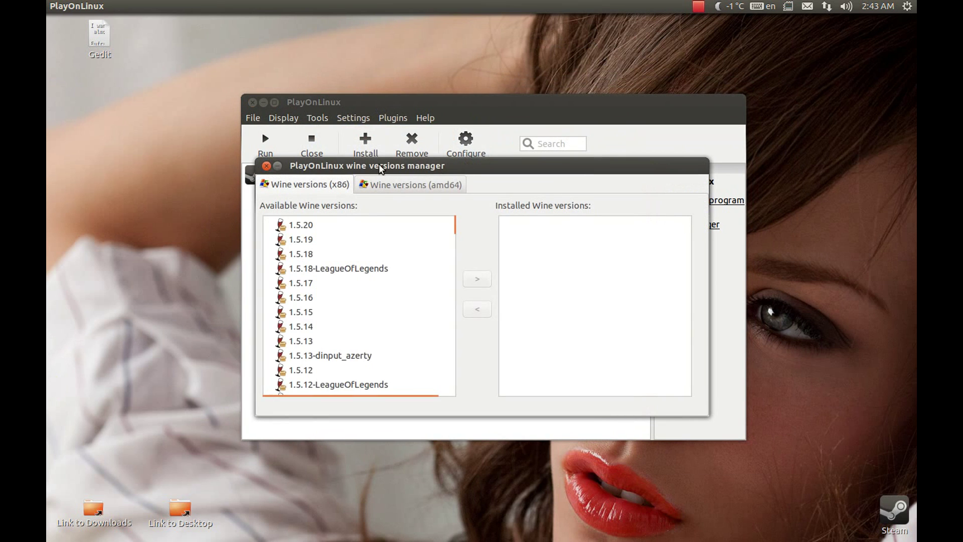
pyautogui.moveTo(382, 166); pyautogui.dragTo(444, 207)
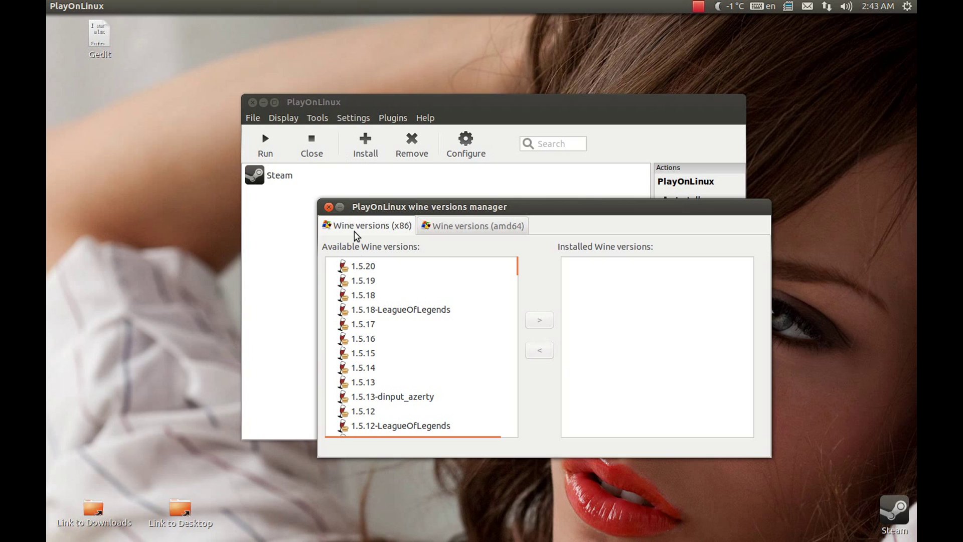
# Select Wine 1.5.20 in the x86 list and install it
pyautogui.press('Down')
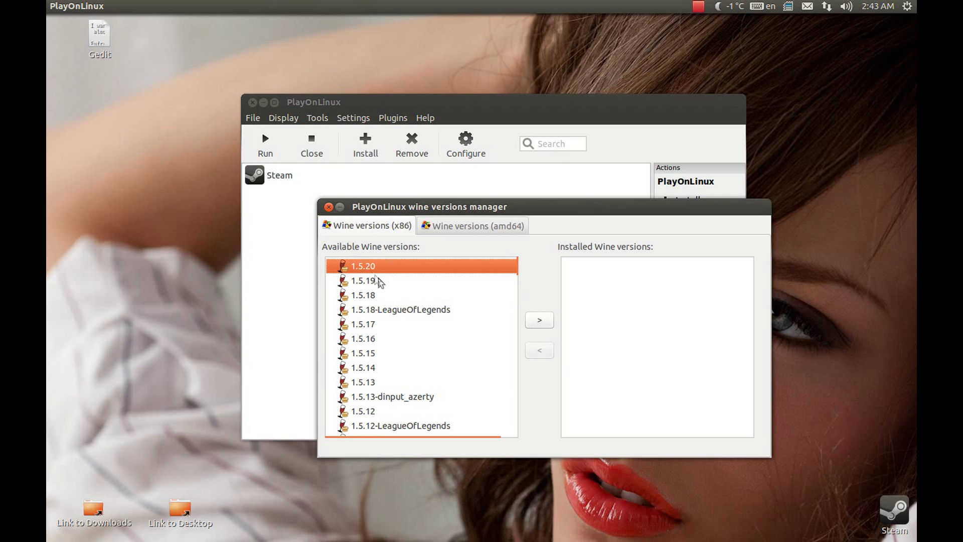
pyautogui.click(540, 320)
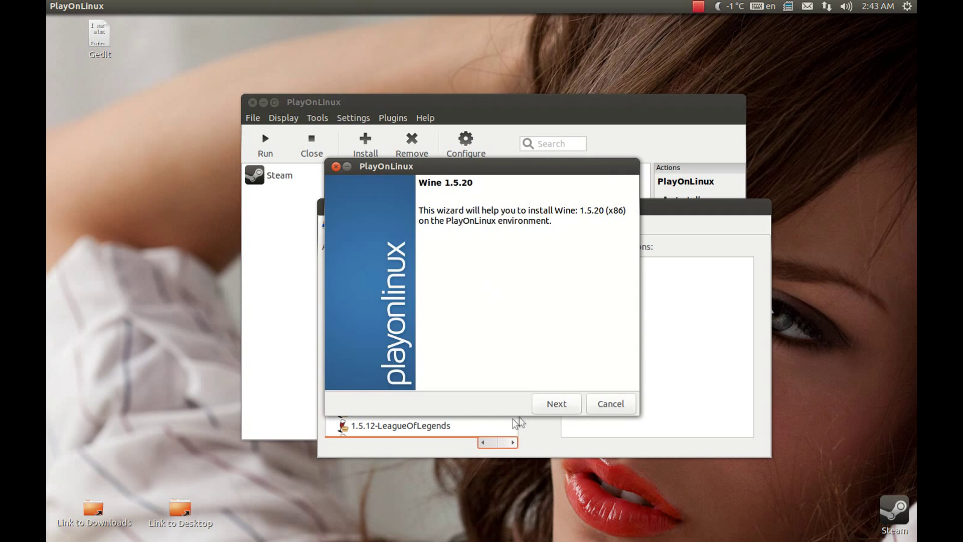
pyautogui.click(557, 403)
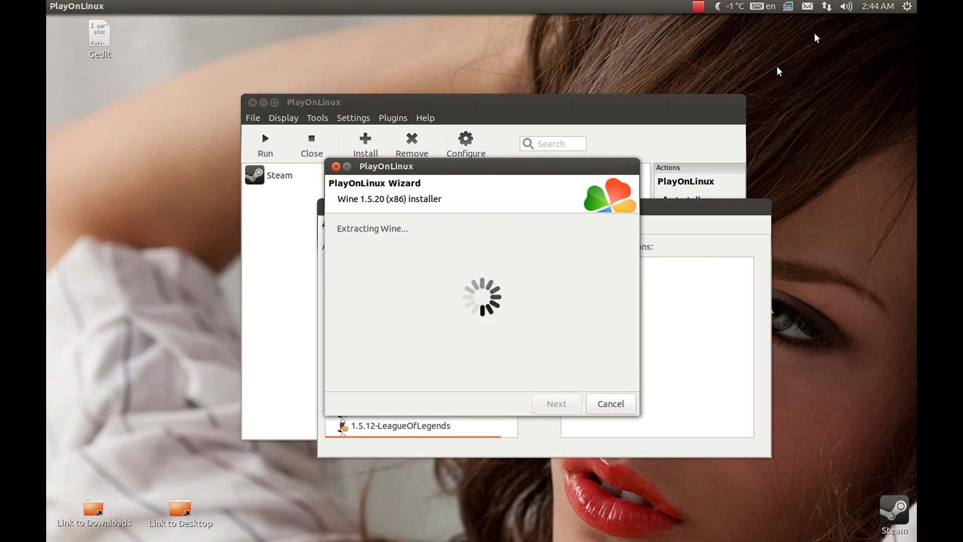
pyautogui.click(846, 7)
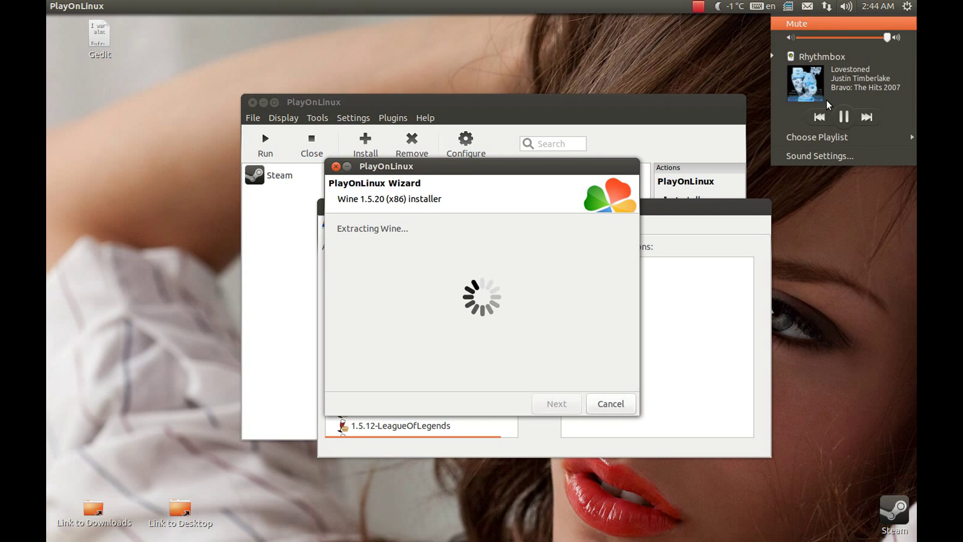
pyautogui.click(845, 269)
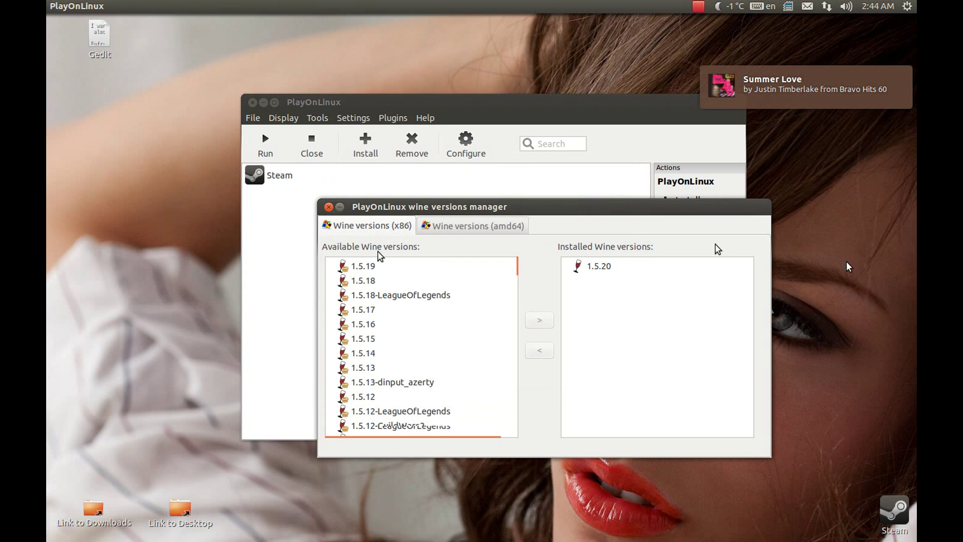
# In PlayOnLinux configuration, start a new 32-bit virtual drive using Wine 1.5.20
pyautogui.click(329, 207)
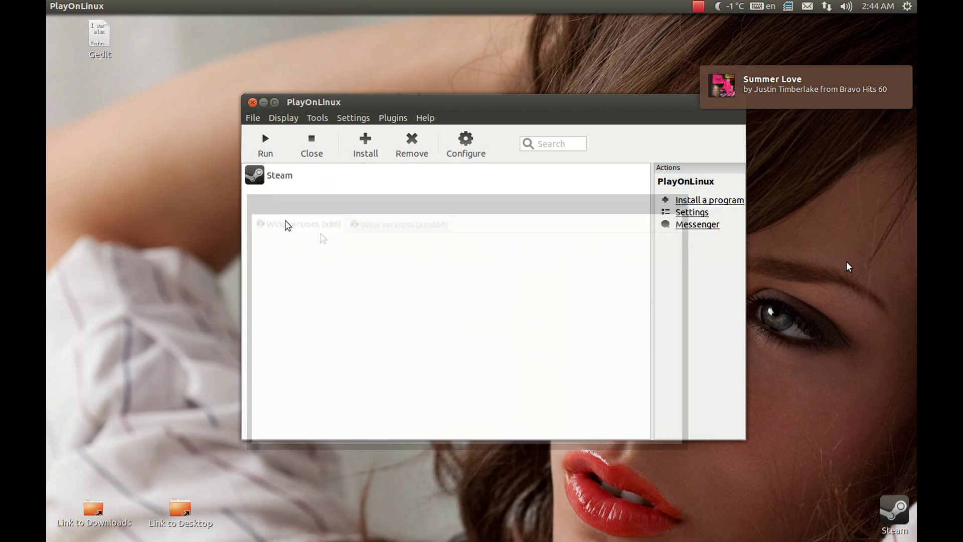
pyautogui.click(465, 149)
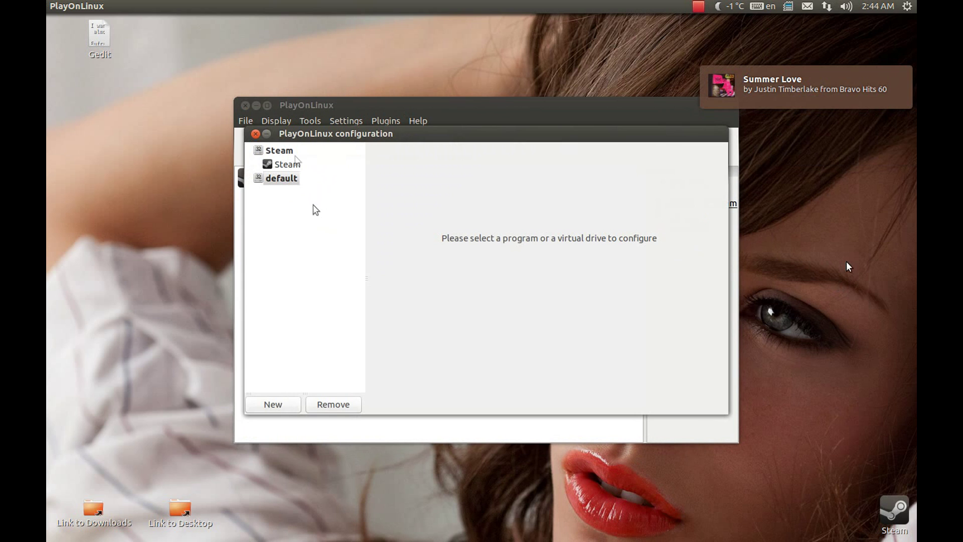
pyautogui.click(266, 406)
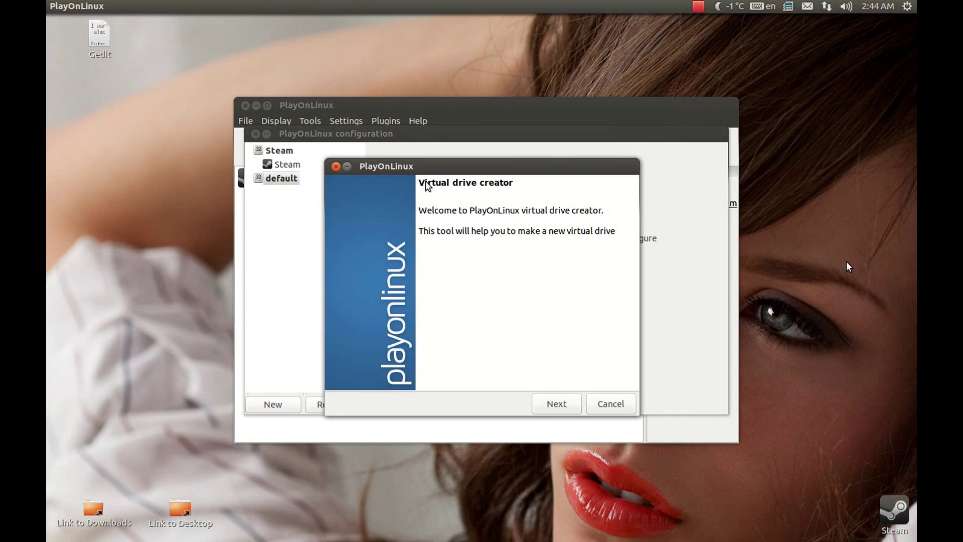
pyautogui.click(556, 403)
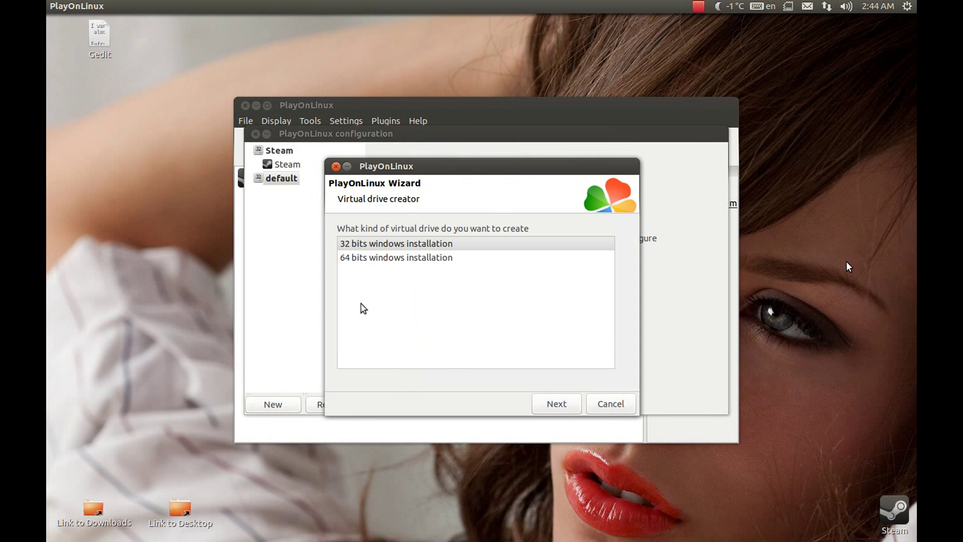
pyautogui.doubleClick(383, 246)
pyautogui.click(368, 269)
pyautogui.click(556, 403)
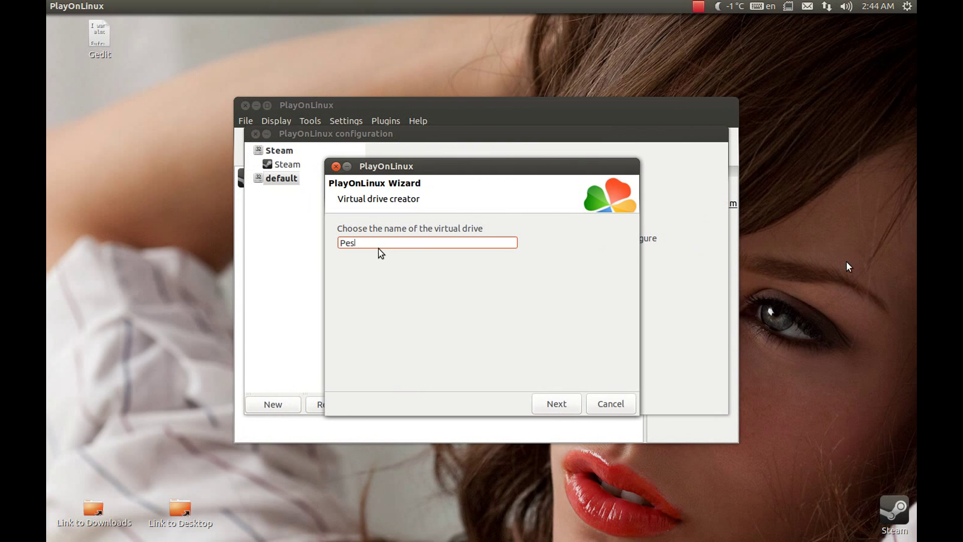
# Name the virtual drive Pes2013 and create it
pyautogui.write('Pes2013')
pyautogui.click(562, 399)
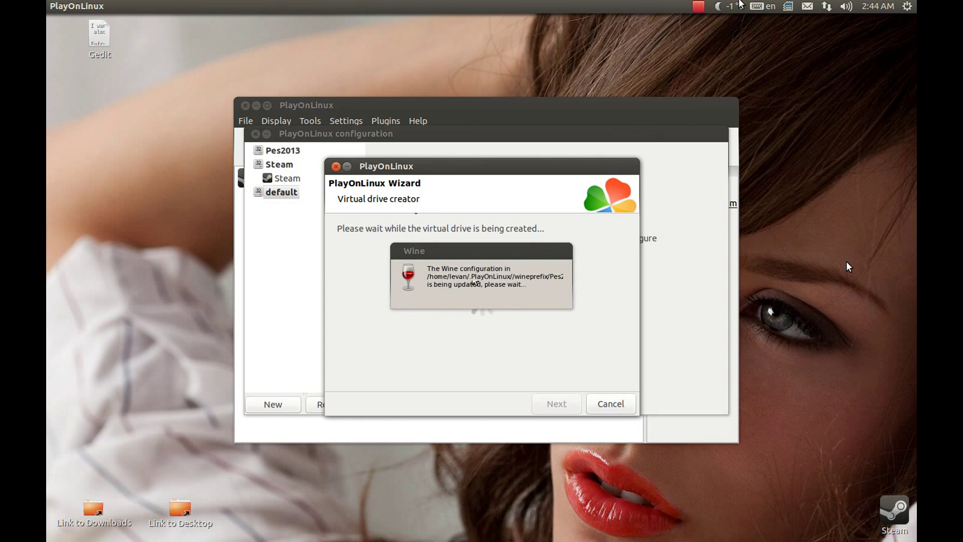
pyautogui.click(734, 6)
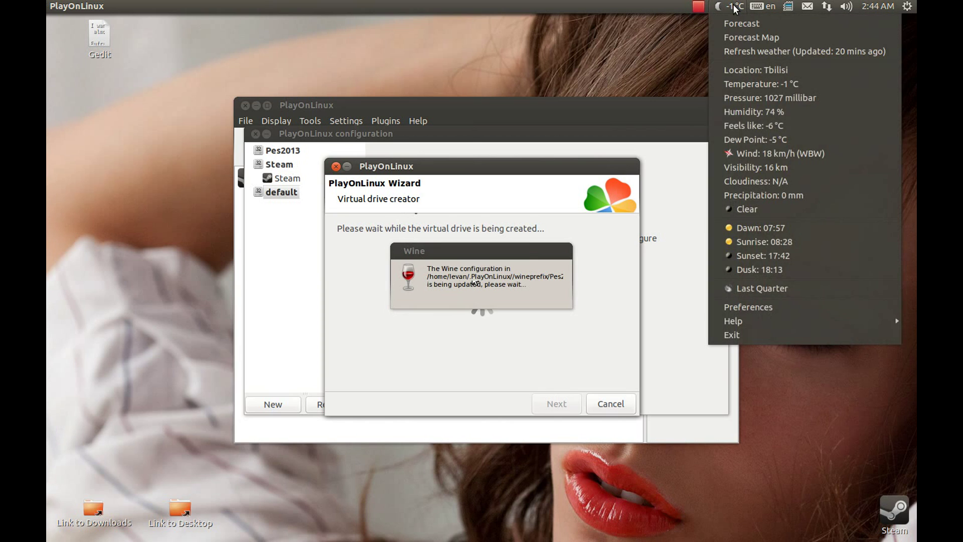
pyautogui.click(735, 8)
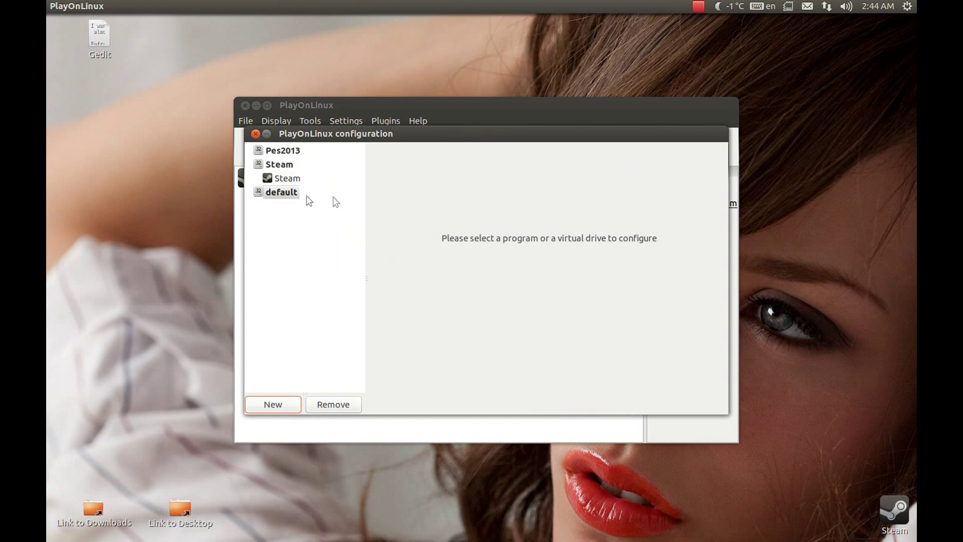
# Select the Pes2013 drive and browse its Install packages list
pyautogui.click(260, 150)
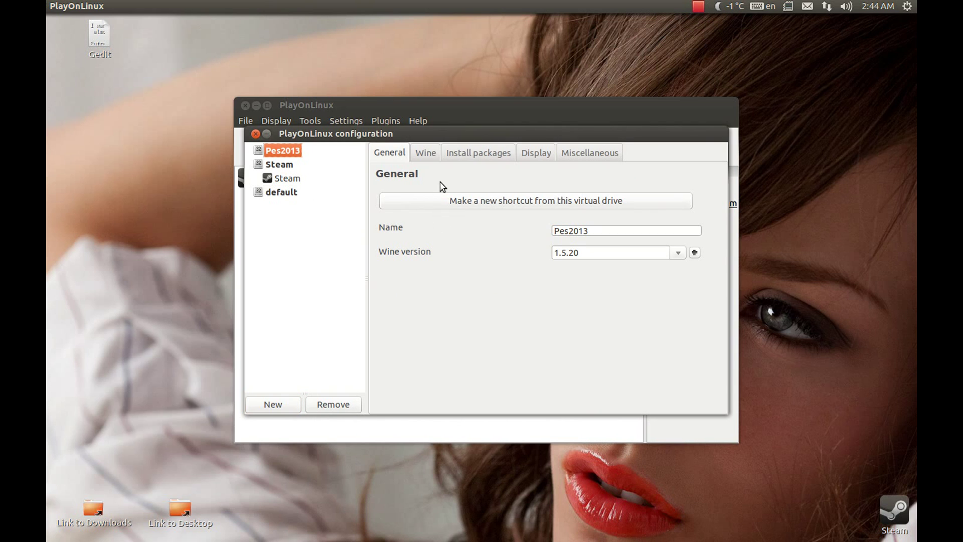
pyautogui.click(472, 155)
pyautogui.scroll(-5, 456, 279)
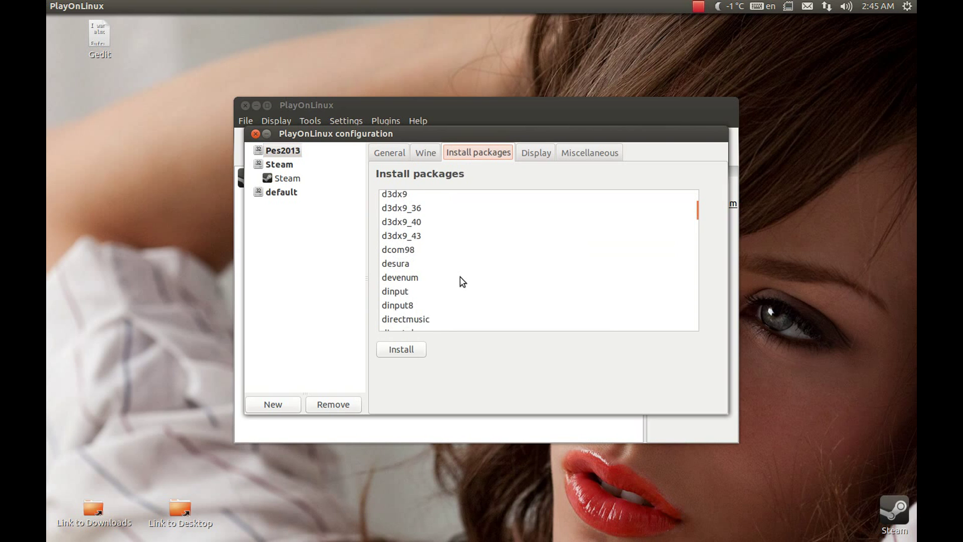
pyautogui.scroll(-3, 466, 286)
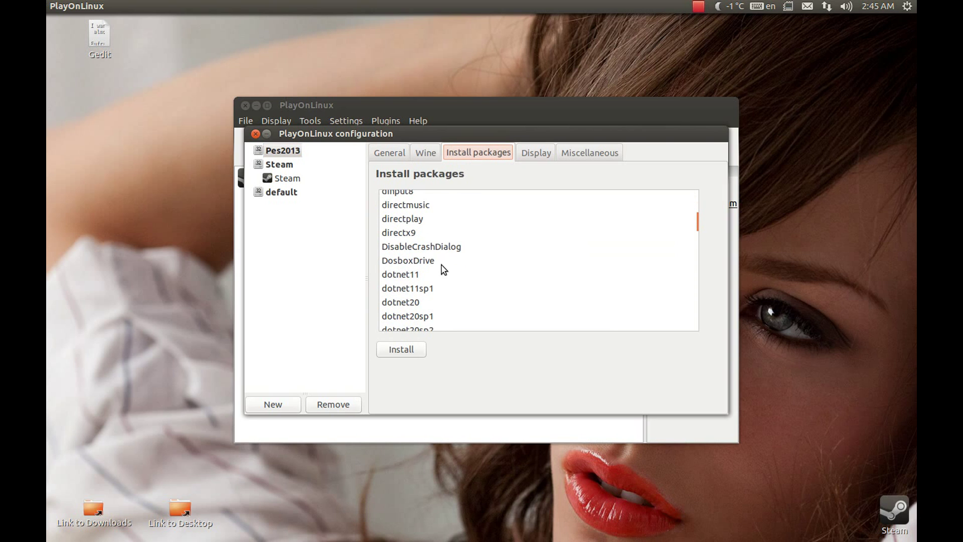
pyautogui.scroll(3, 441, 251)
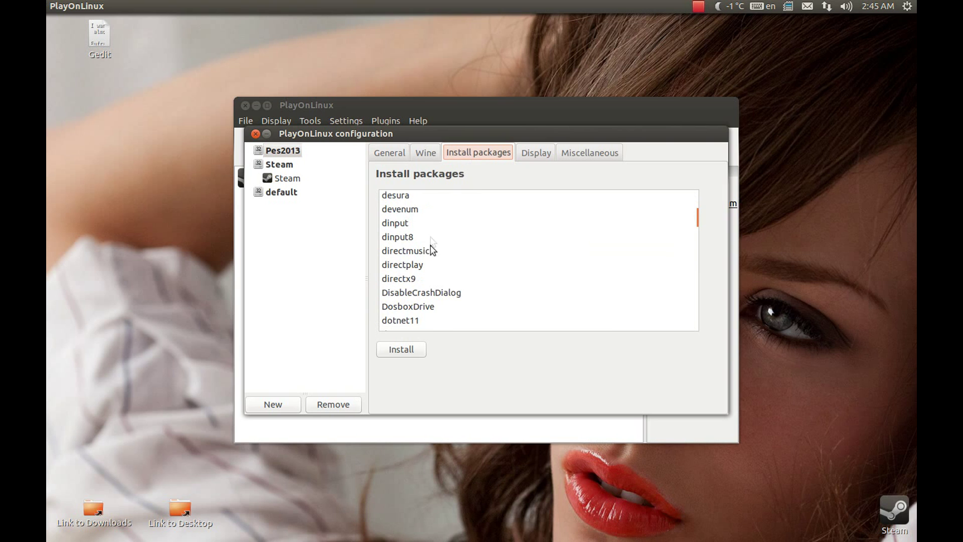
pyautogui.scroll(-3, 425, 298)
pyautogui.scroll(3, 435, 287)
pyautogui.scroll(-5, 437, 292)
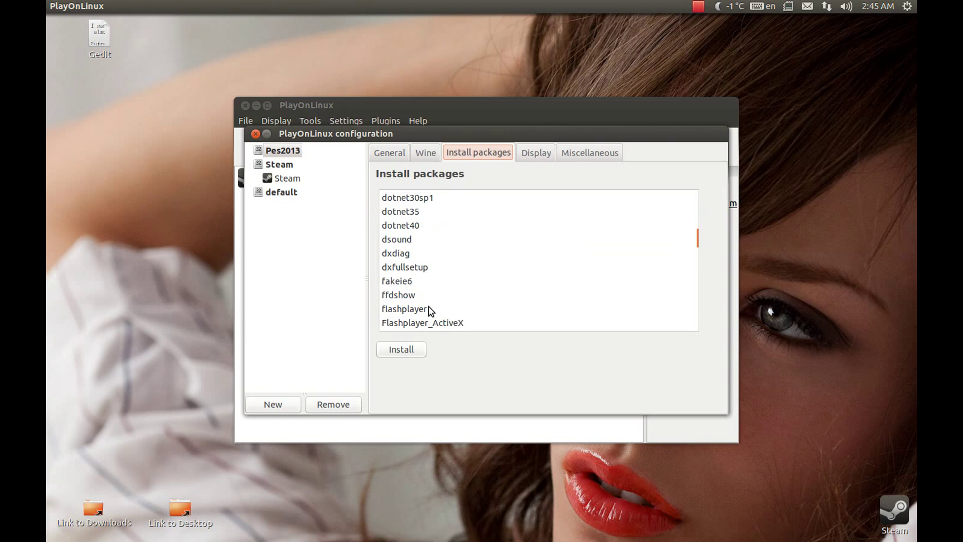
# Install dxfullsetup, then launch the drive's Wine Task manager
pyautogui.click(415, 267)
pyautogui.click(403, 348)
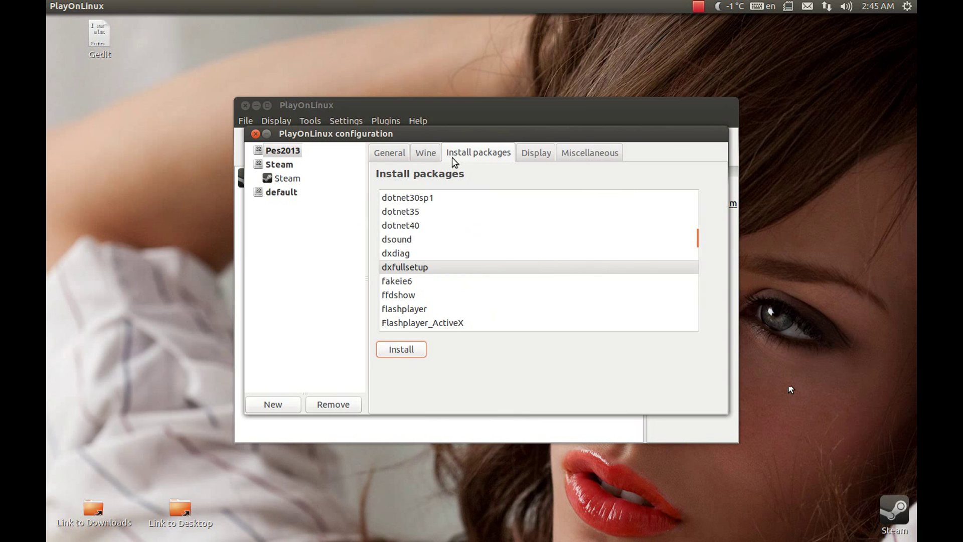
pyautogui.click(426, 154)
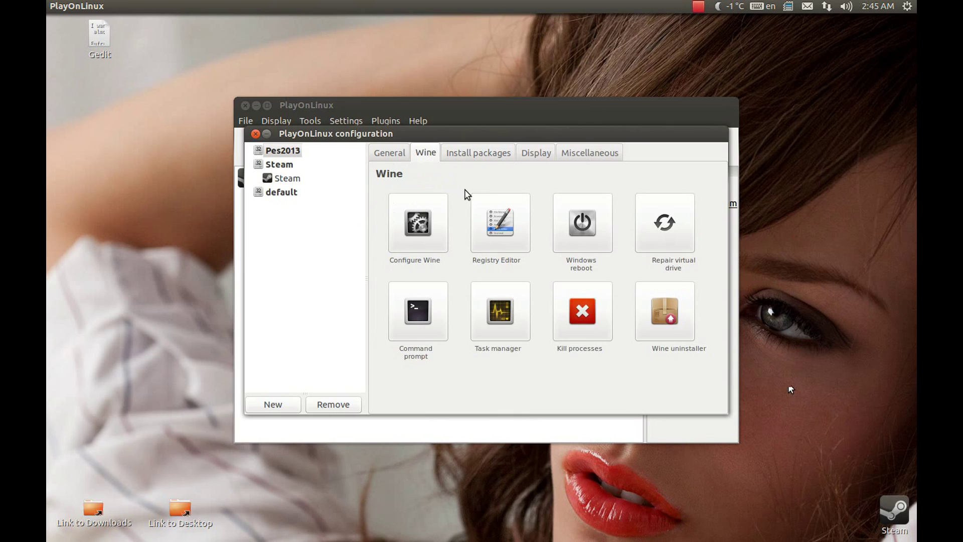
pyautogui.click(474, 316)
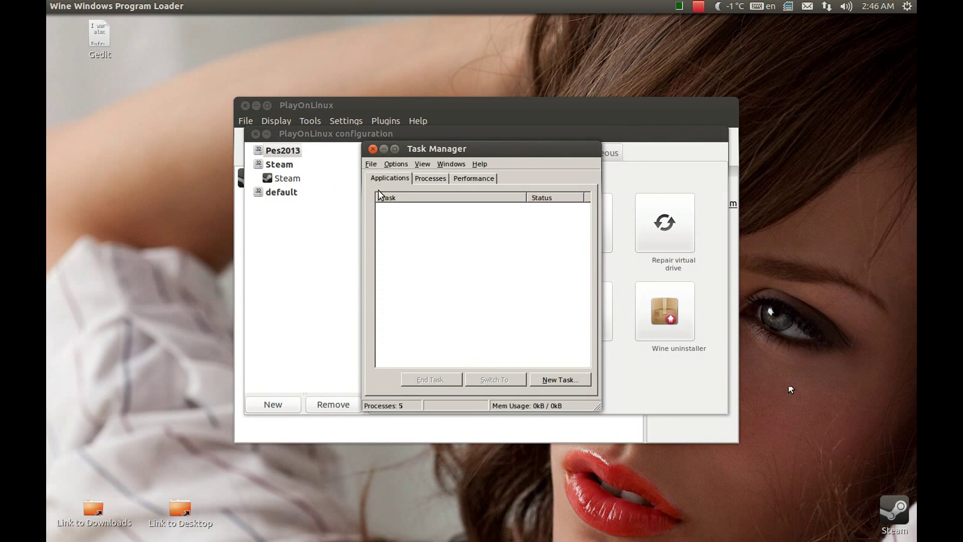
# Run F:\Setup.exe as a New Task from Wine's Task Manager, browsing via My Computer
pyautogui.click(371, 164)
pyautogui.click(379, 177)
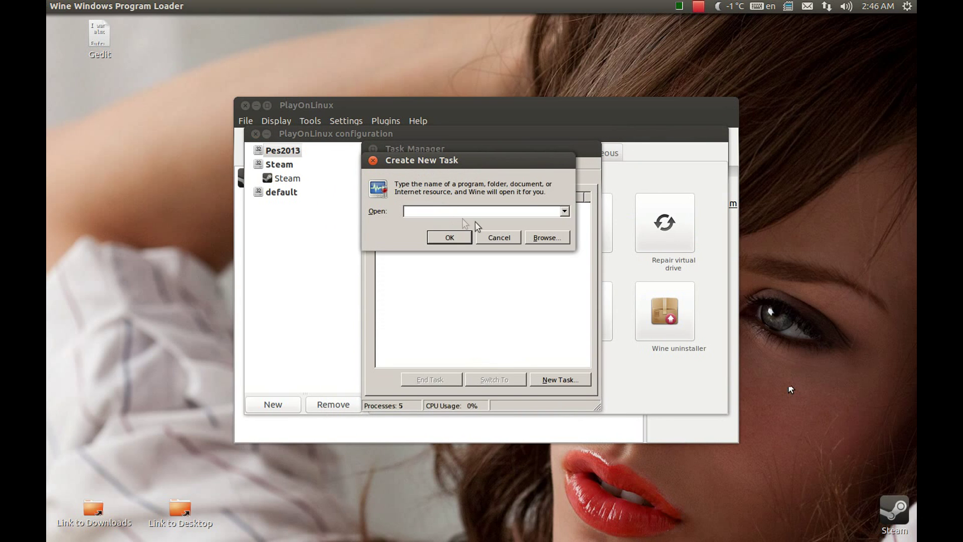
pyautogui.click(556, 239)
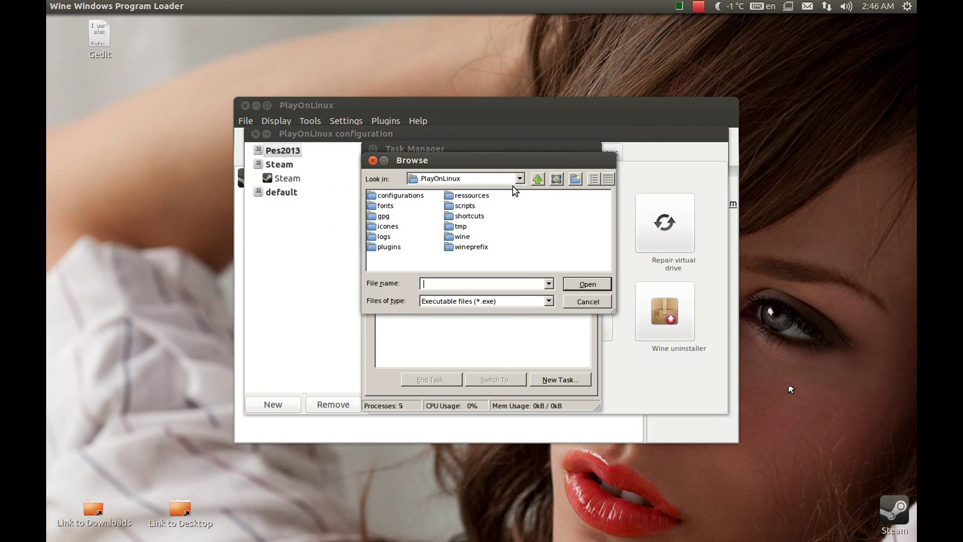
pyautogui.click(519, 179)
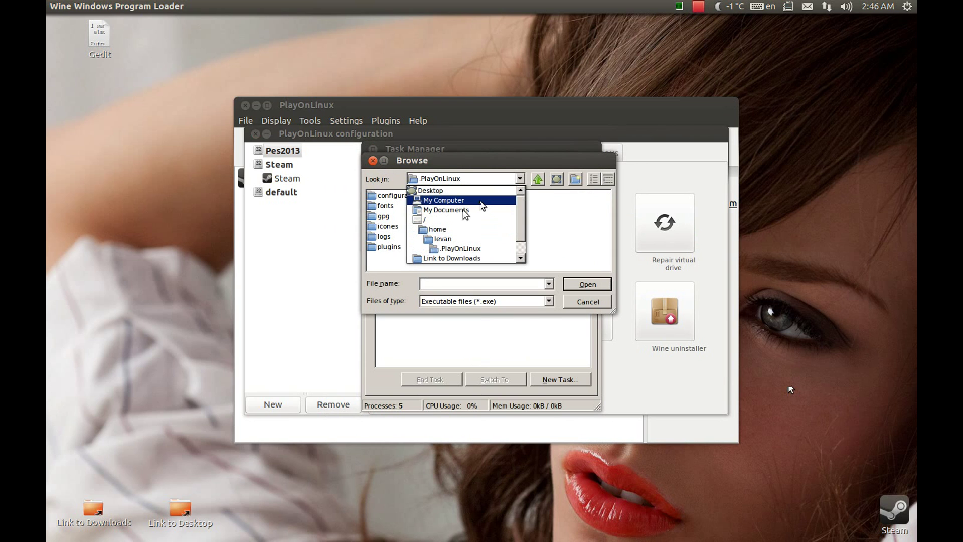
pyautogui.click(482, 201)
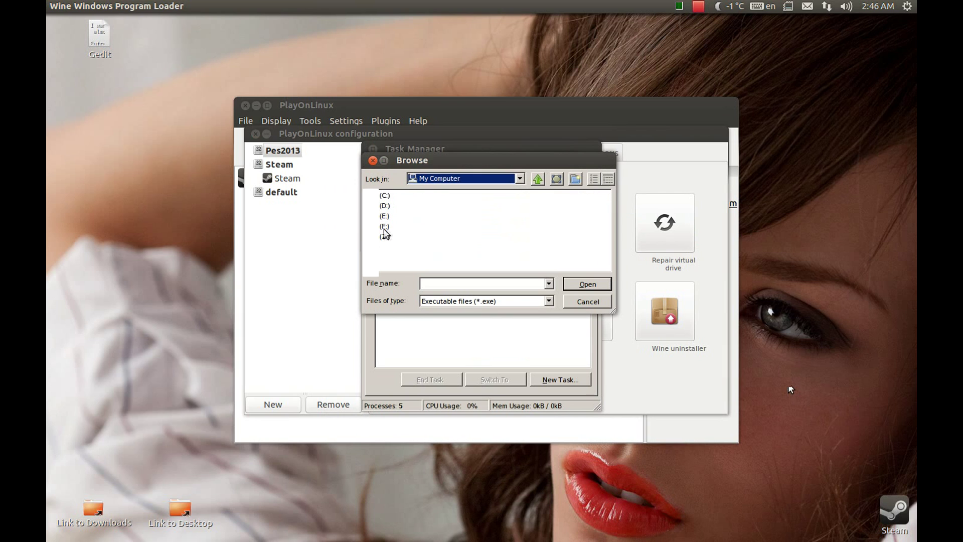
pyautogui.doubleClick(384, 226)
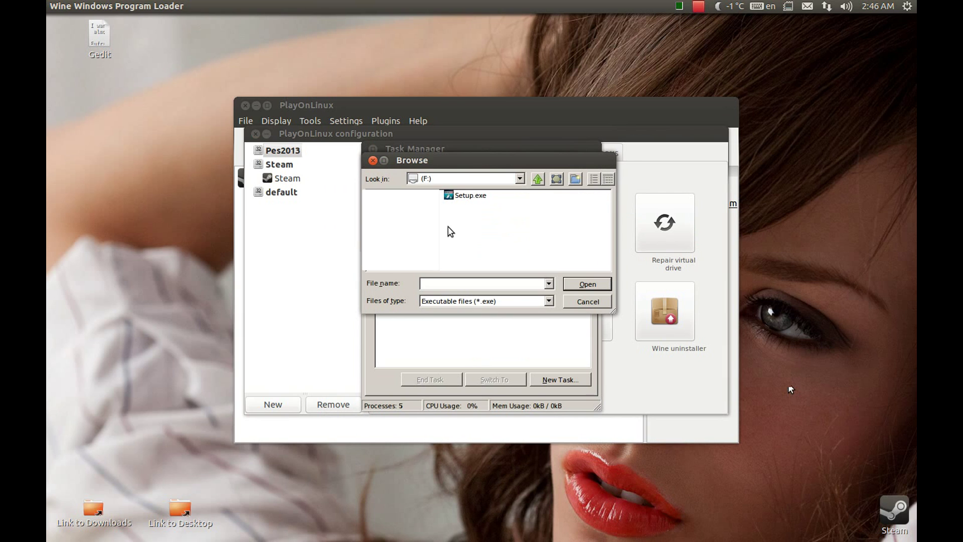
pyautogui.doubleClick(460, 196)
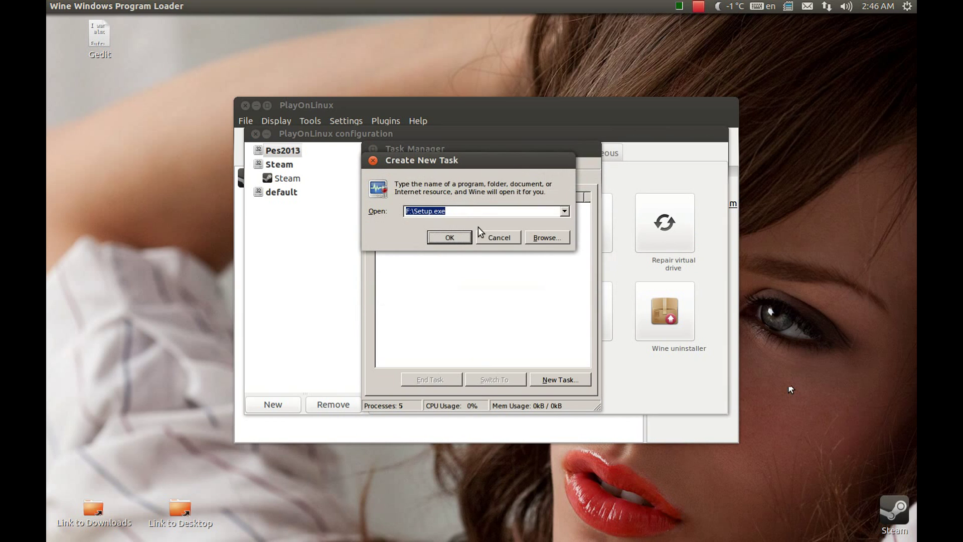
pyautogui.click(450, 237)
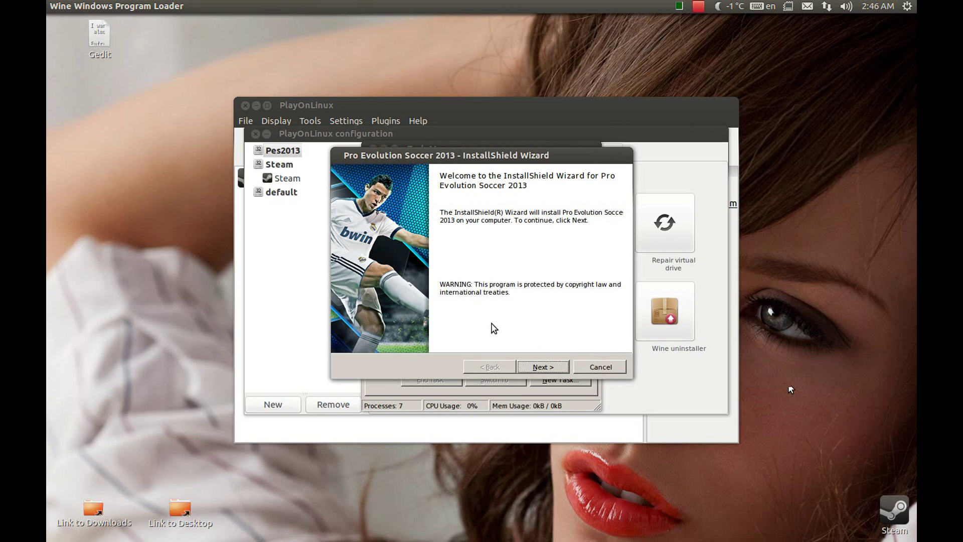
# Accept the licence, keep the default KONAMI folder, and start installing PES 2013
pyautogui.click(535, 365)
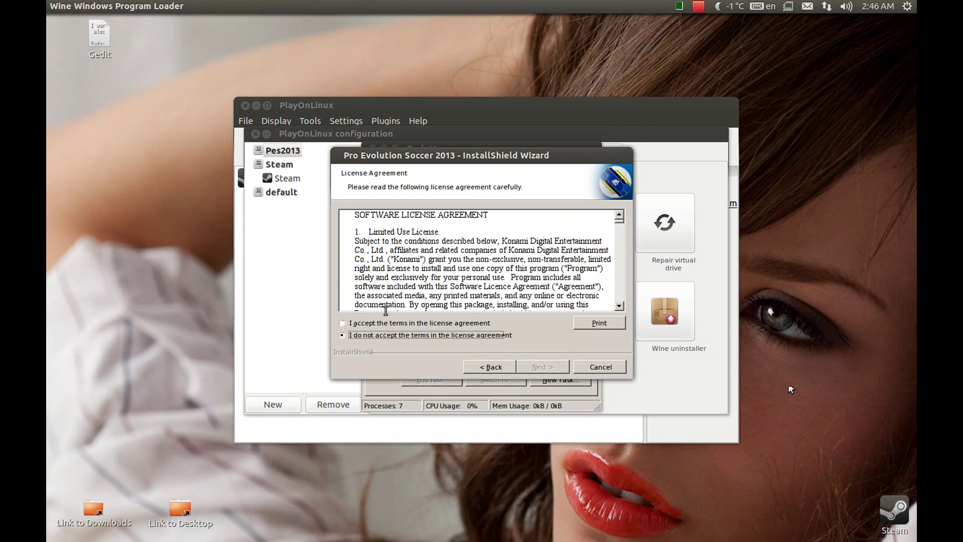
pyautogui.click(386, 325)
pyautogui.click(526, 366)
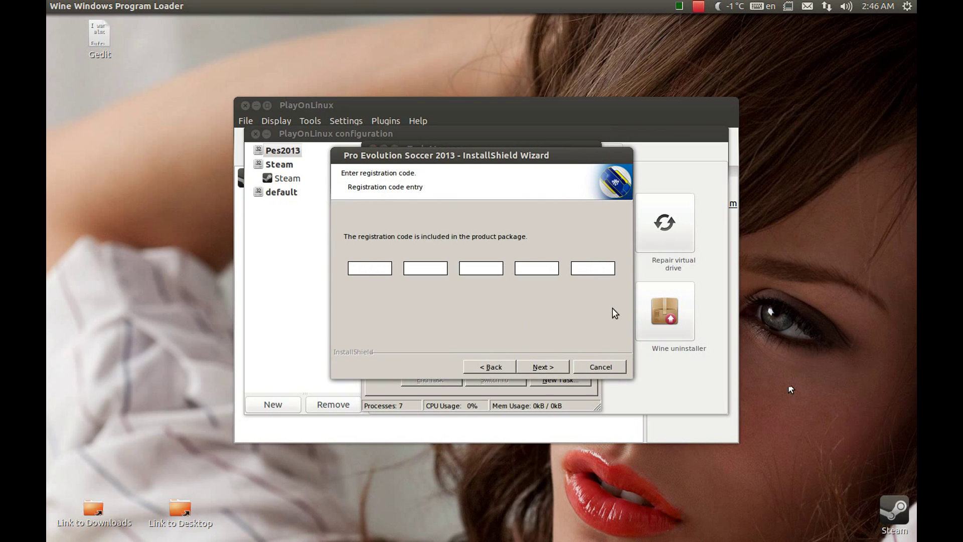
pyautogui.click(699, 6)
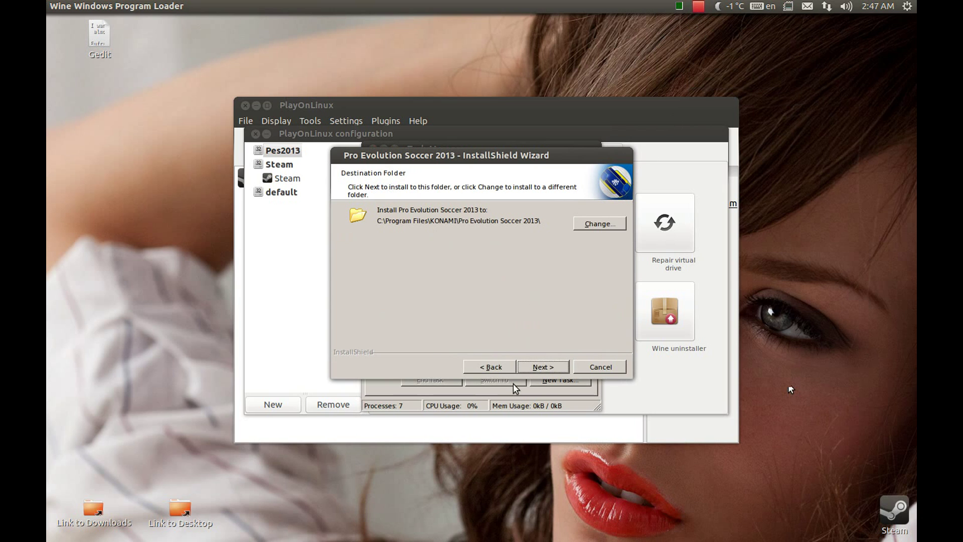
pyautogui.click(542, 367)
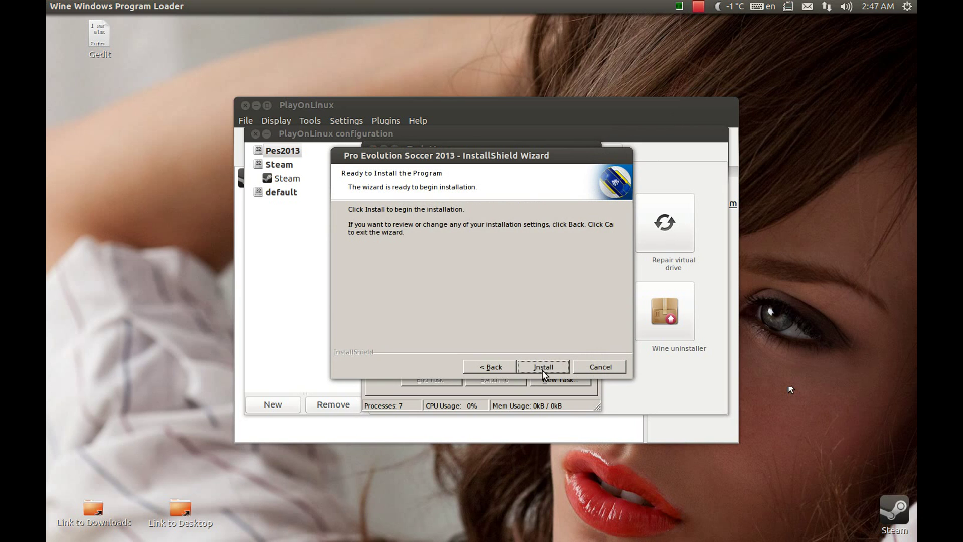
pyautogui.click(546, 370)
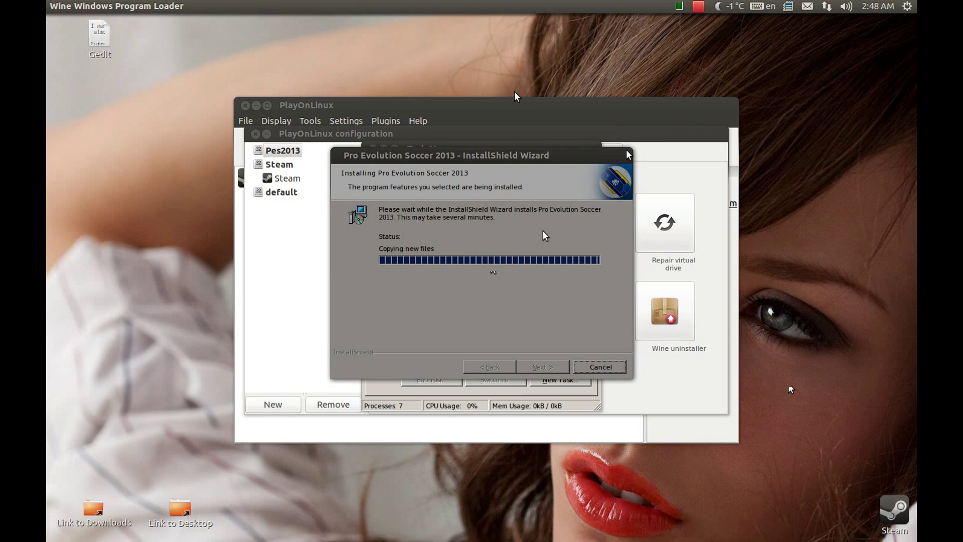
# Finish the completed InstallShield wizard and close the Wine Task Manager
pyautogui.click(700, 8)
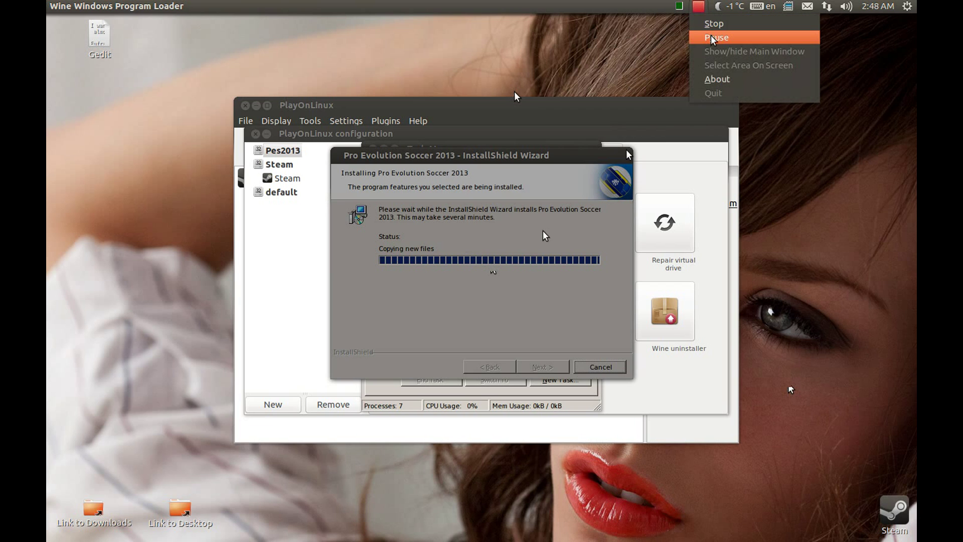
pyautogui.click(717, 37)
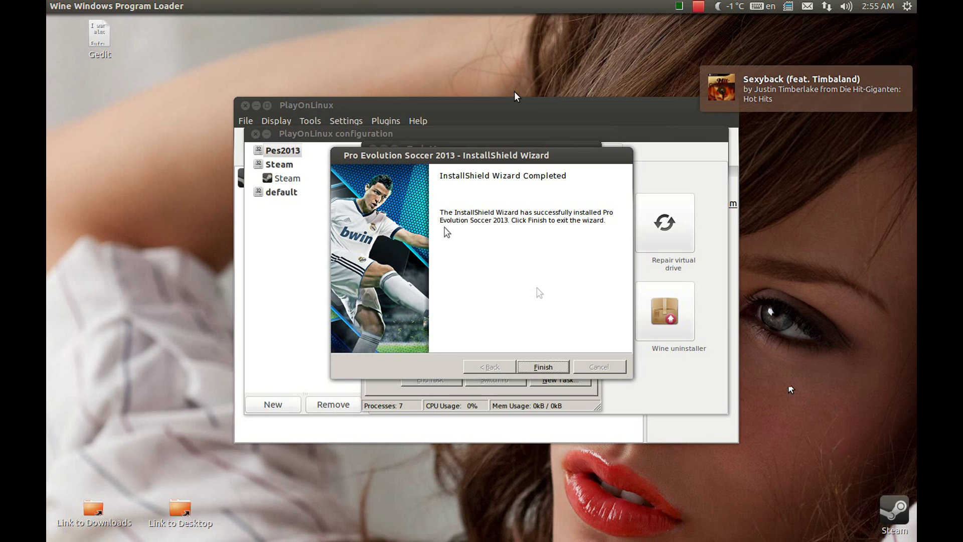
pyautogui.click(544, 363)
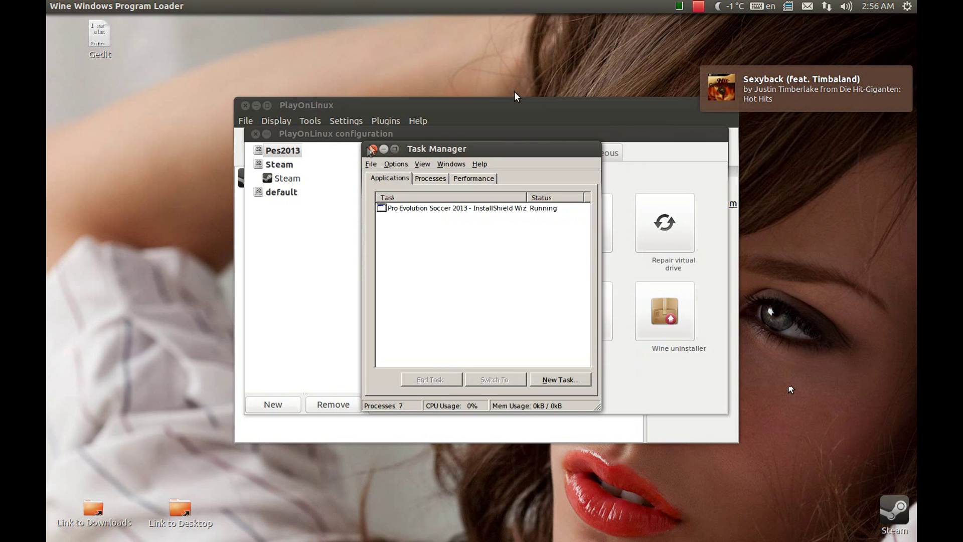
pyautogui.click(847, 6)
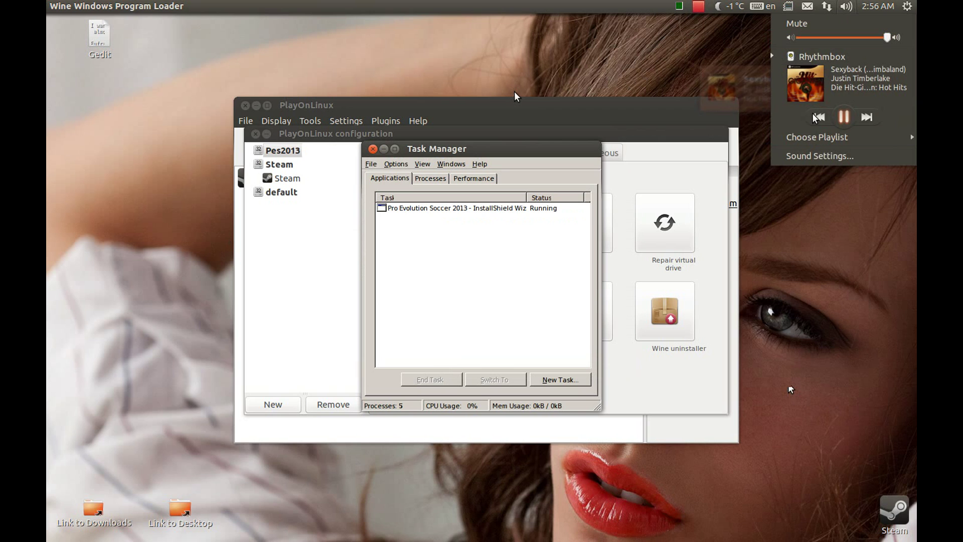
pyautogui.click(475, 147)
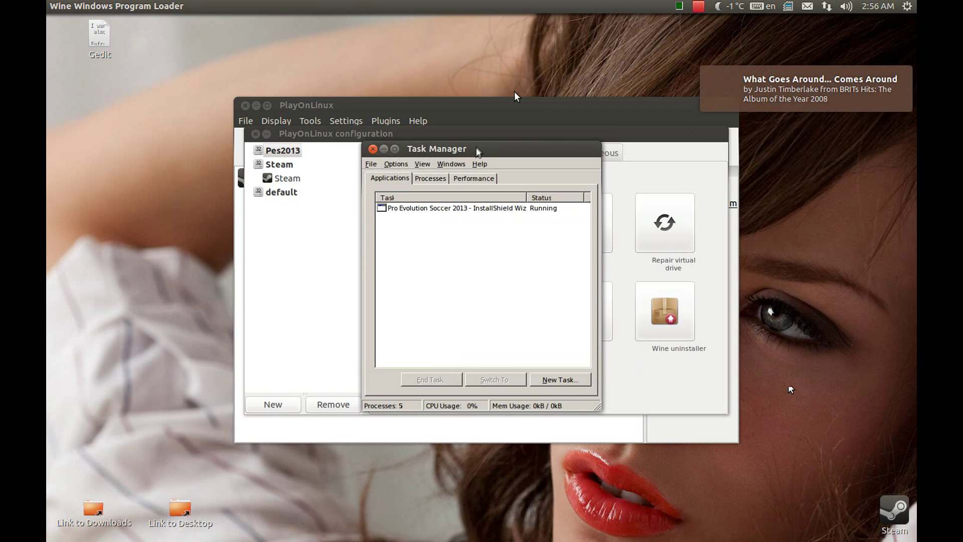
pyautogui.click(373, 149)
pyautogui.moveTo(430, 131); pyautogui.dragTo(416, 143)
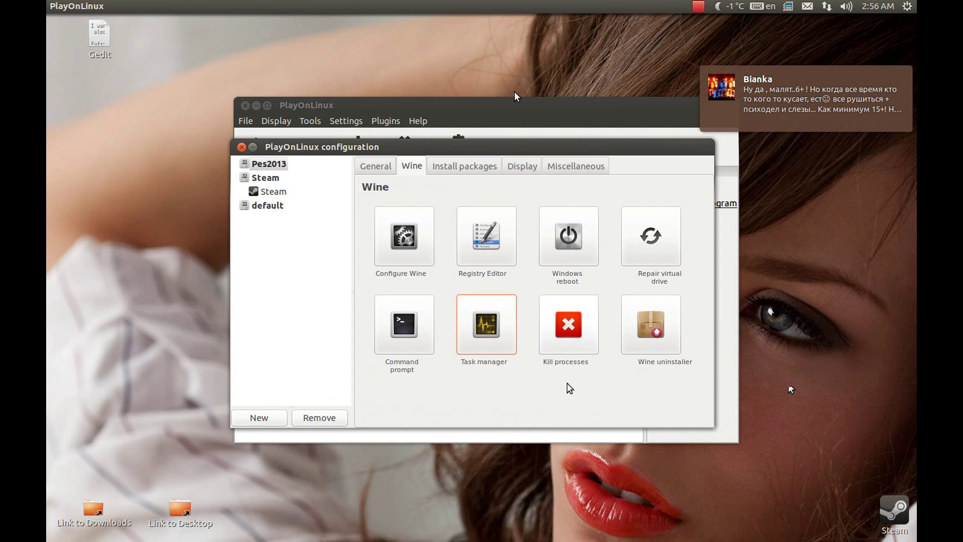
# Run PES2013Patch103.exe from Desktop/Pro Evolution Soccer 2013/Update in the Pes2013 drive
pyautogui.click(572, 165)
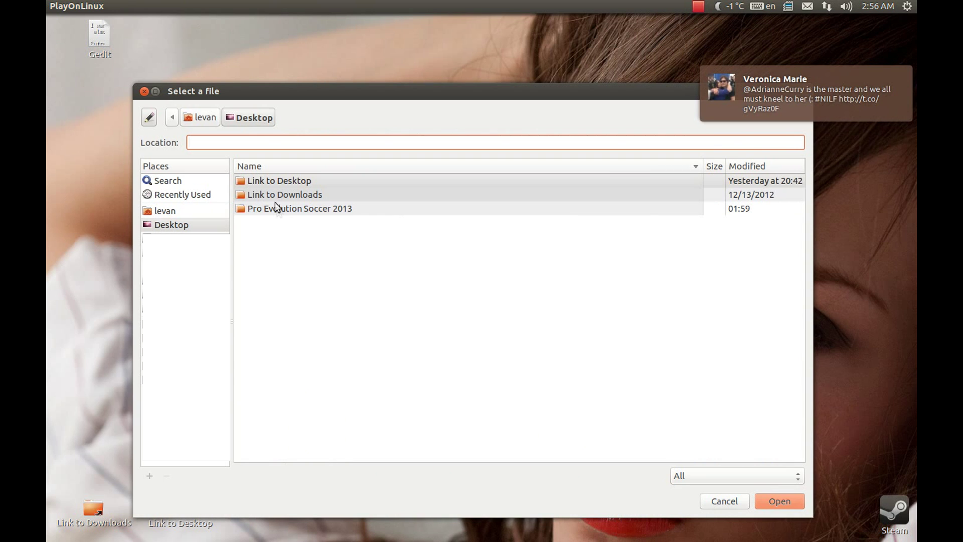
pyautogui.doubleClick(277, 208)
pyautogui.doubleClick(277, 195)
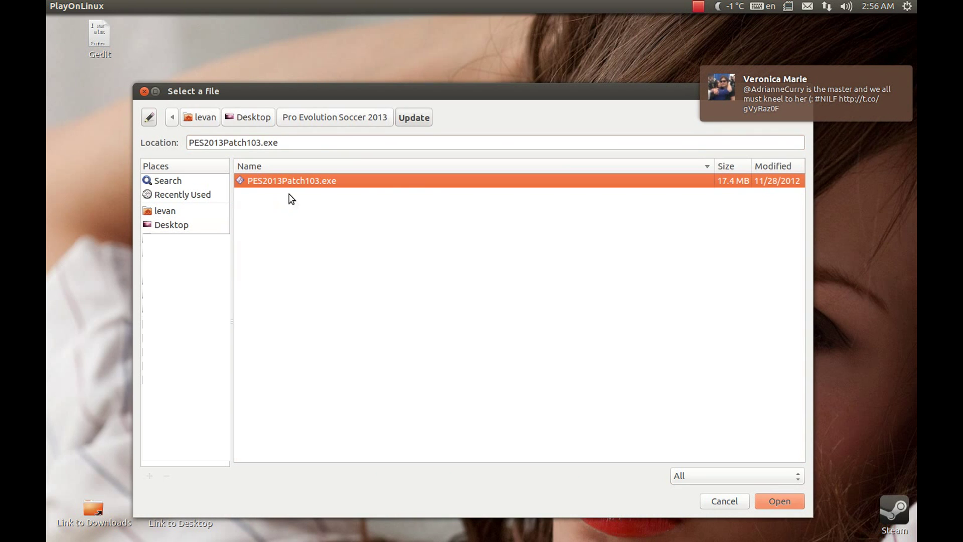
pyautogui.press('Return')
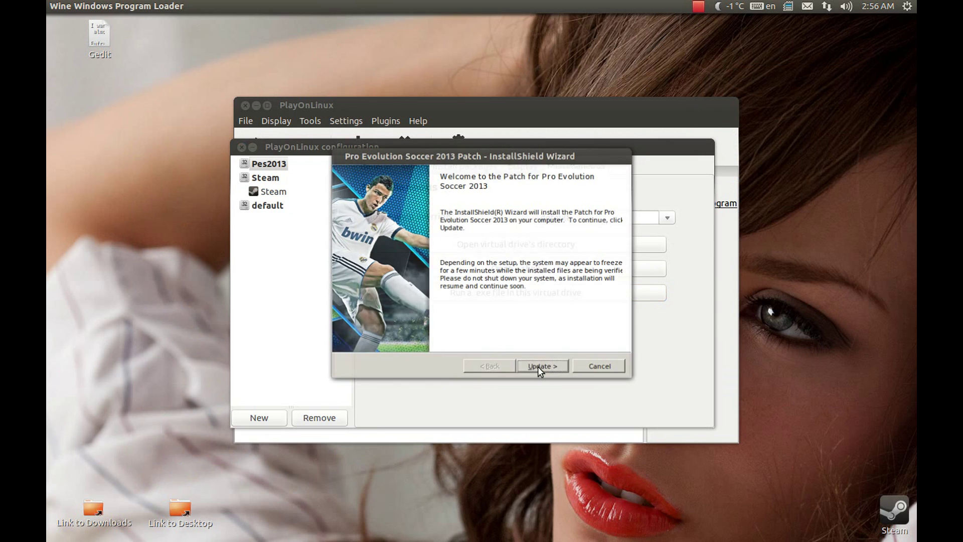
# Start the patch update in the InstallShield wizard and let it run to its final page
pyautogui.click(538, 366)
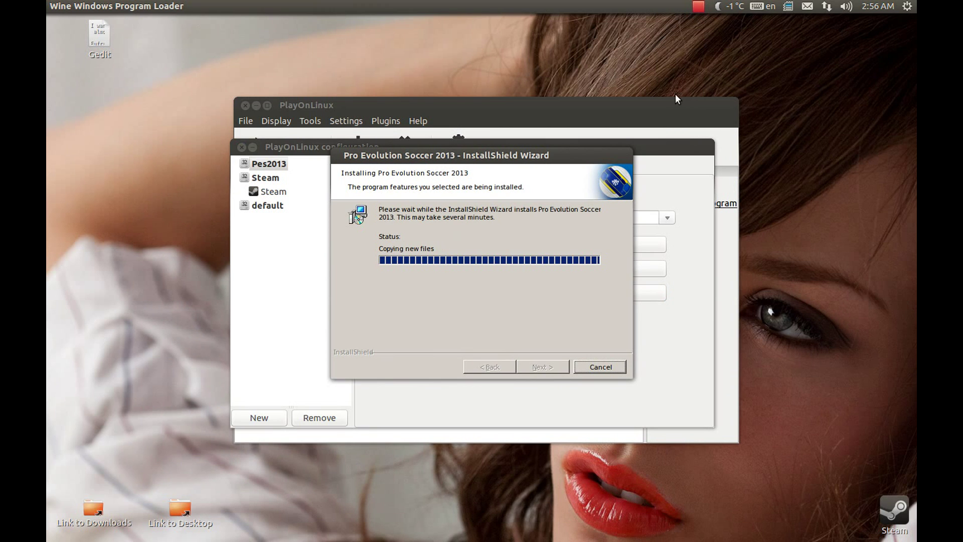
pyautogui.click(692, 8)
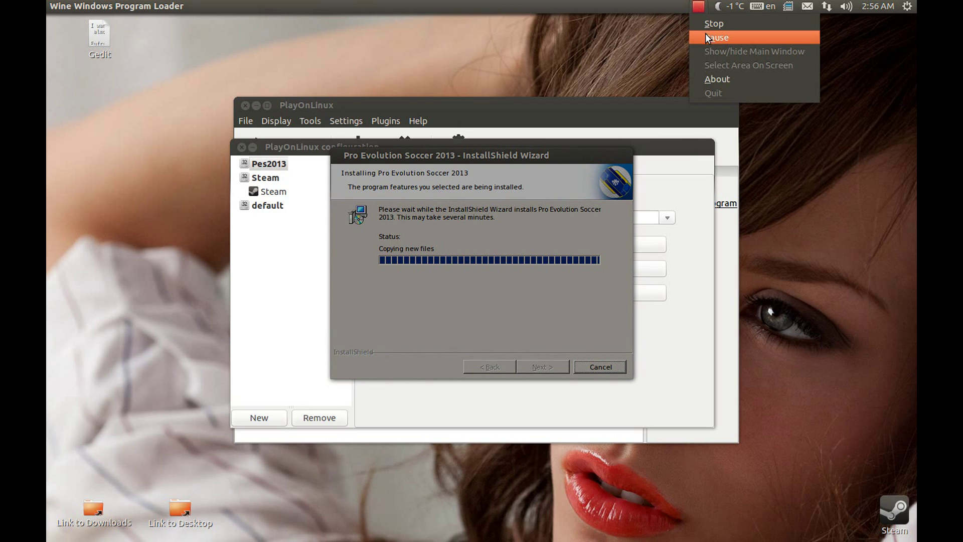
pyautogui.click(575, 155)
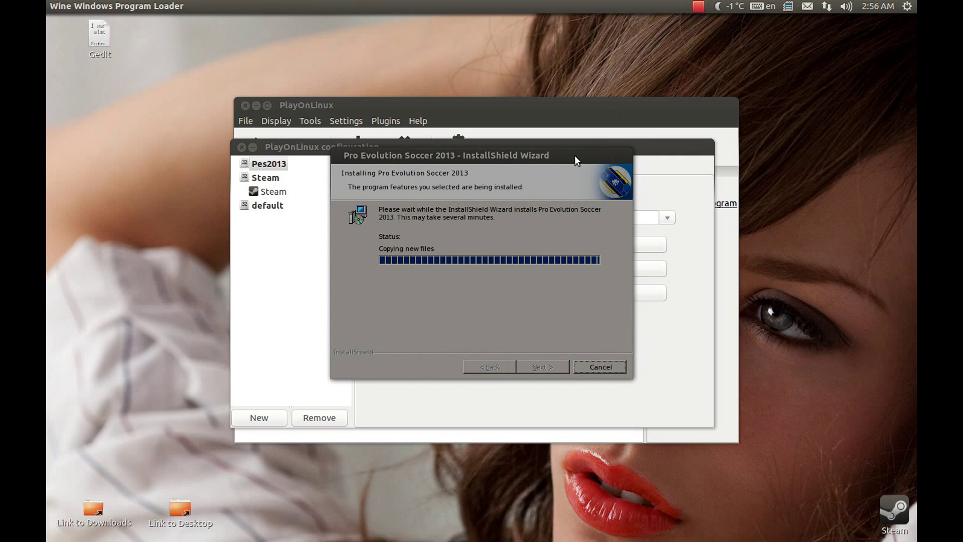
pyautogui.click(697, 10)
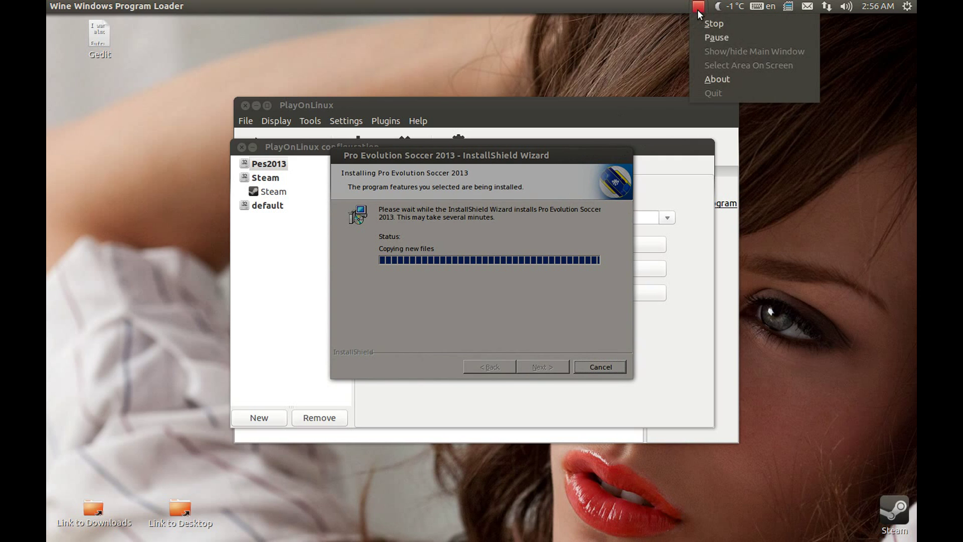
pyautogui.click(703, 41)
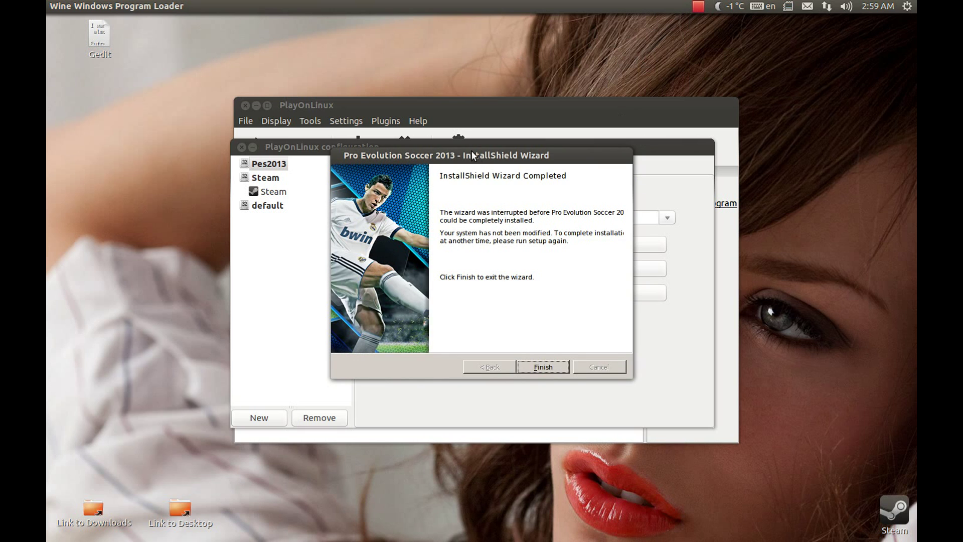
# Close the finished patch wizard and dismiss the Wine crash warning
pyautogui.click(542, 368)
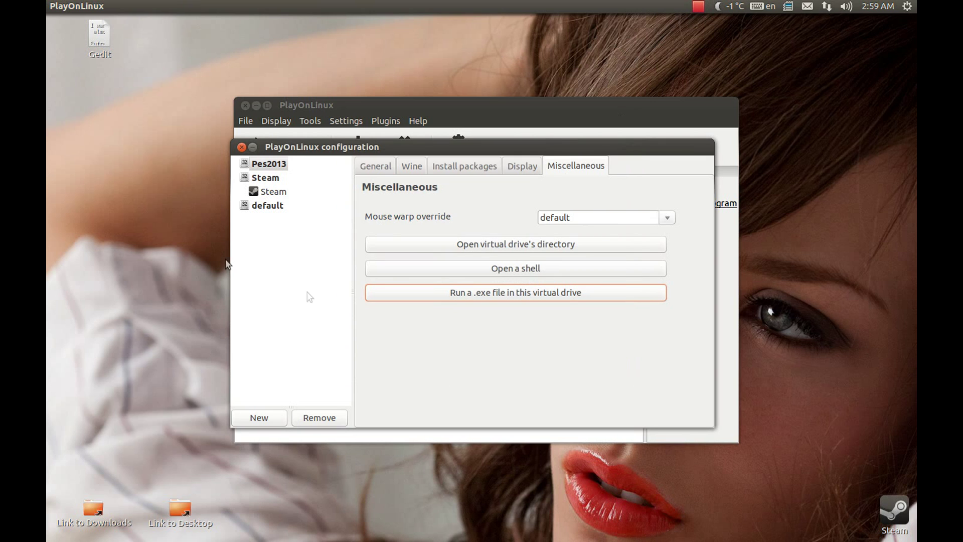
pyautogui.moveTo(385, 147); pyautogui.dragTo(470, 177)
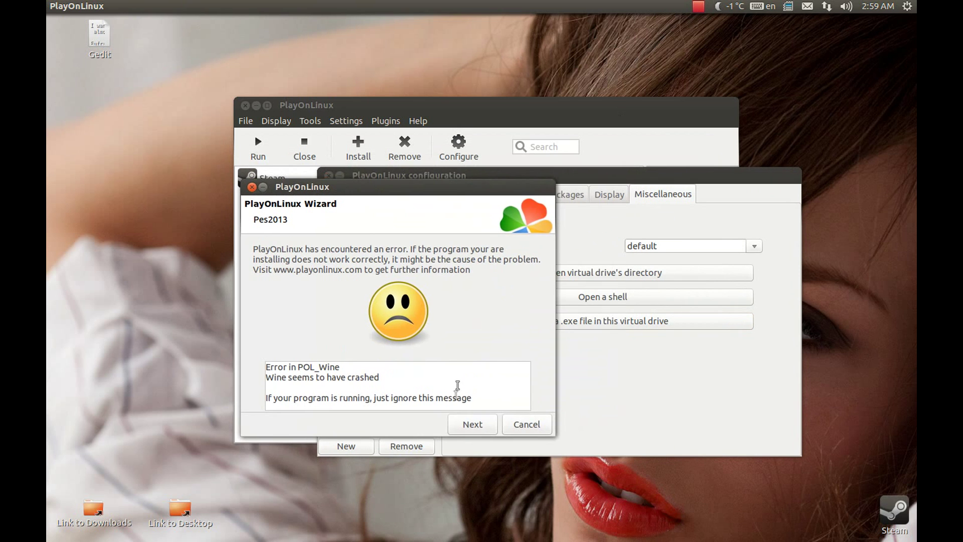
pyautogui.click(473, 424)
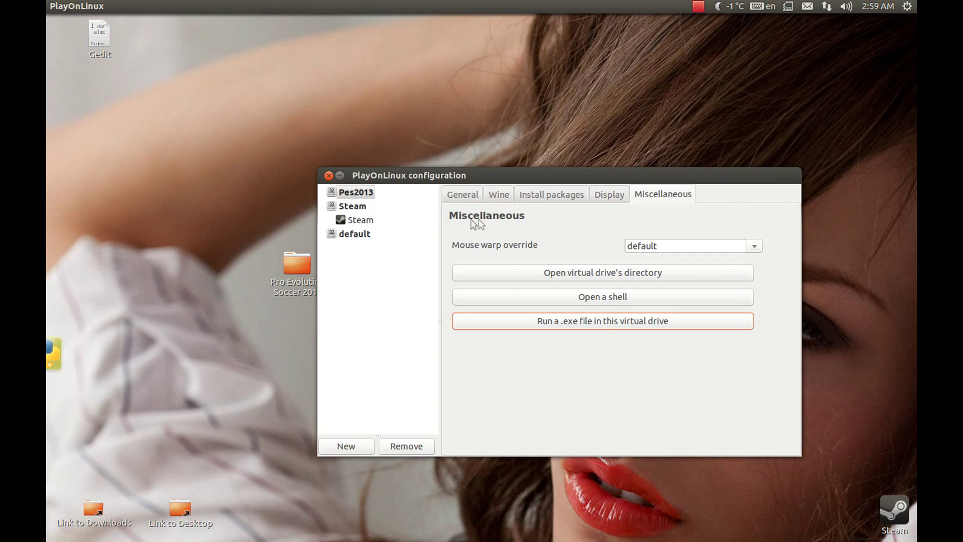
# Move the configuration window higher and select the desktop's Pro Evolution Soccer 2013 folder
pyautogui.moveTo(467, 175); pyautogui.dragTo(508, 141)
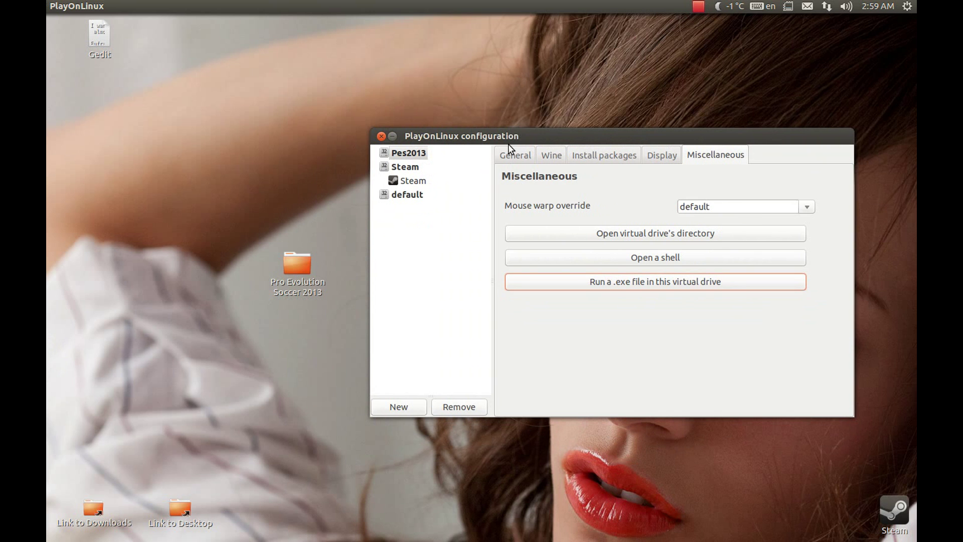
pyautogui.moveTo(482, 137)
pyautogui.mouseDown()
pyautogui.moveTo(495, 126)
pyautogui.moveTo(479, 106)
pyautogui.moveTo(478, 120)
pyautogui.mouseUp()
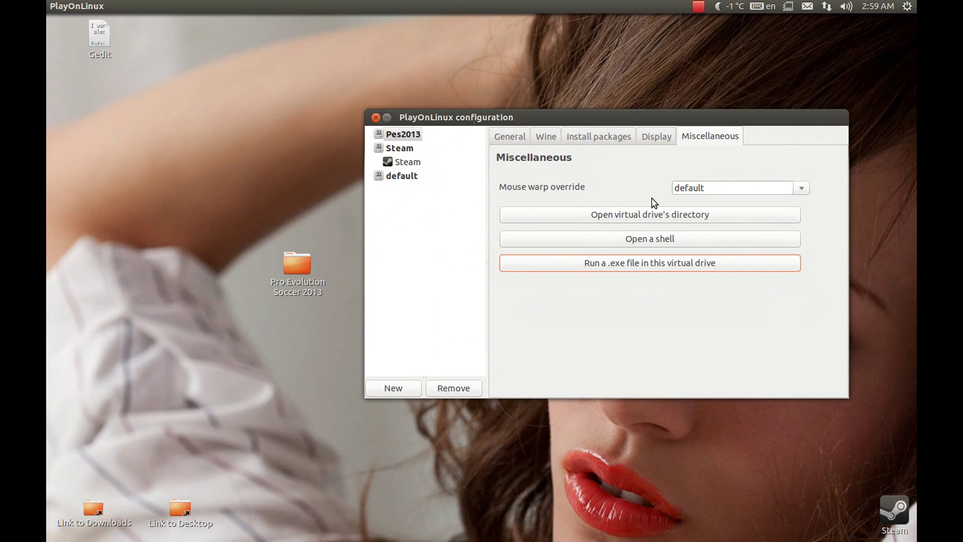
pyautogui.click(314, 257)
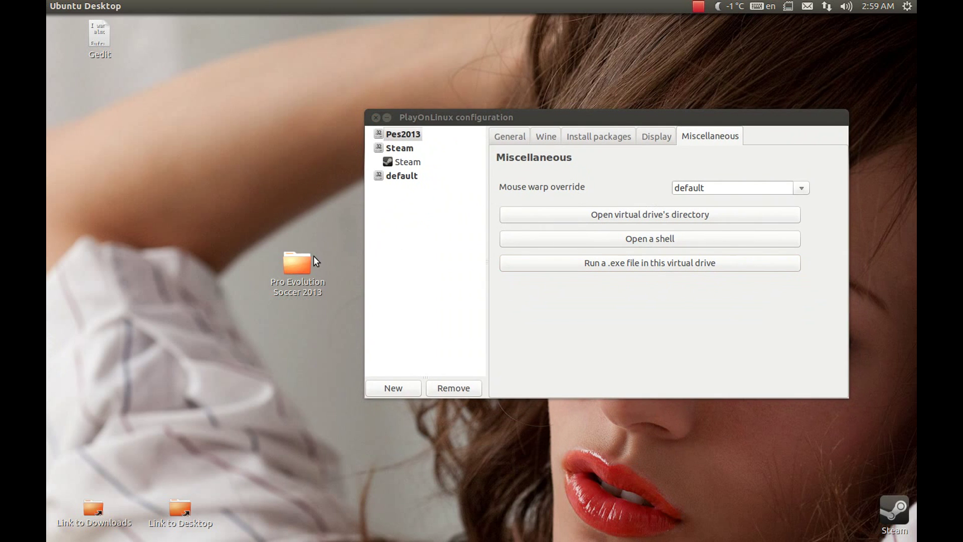
pyautogui.click(318, 252)
# Copy pes2013.exe and rld.dll from the desktop game folder's Exe subfolder, then close that window
pyautogui.doubleClick(296, 281)
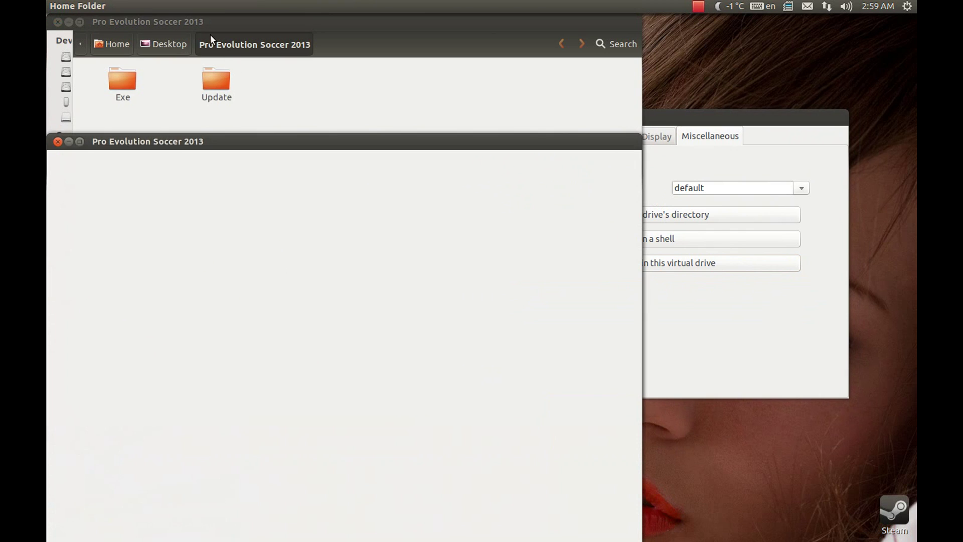
pyautogui.click(57, 141)
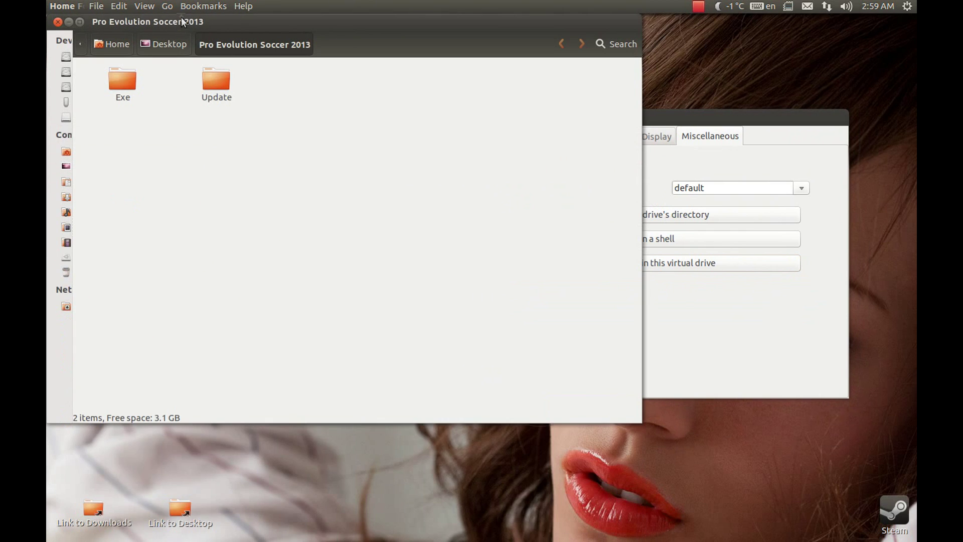
pyautogui.moveTo(155, 42); pyautogui.dragTo(200, 145)
pyautogui.doubleClick(161, 195)
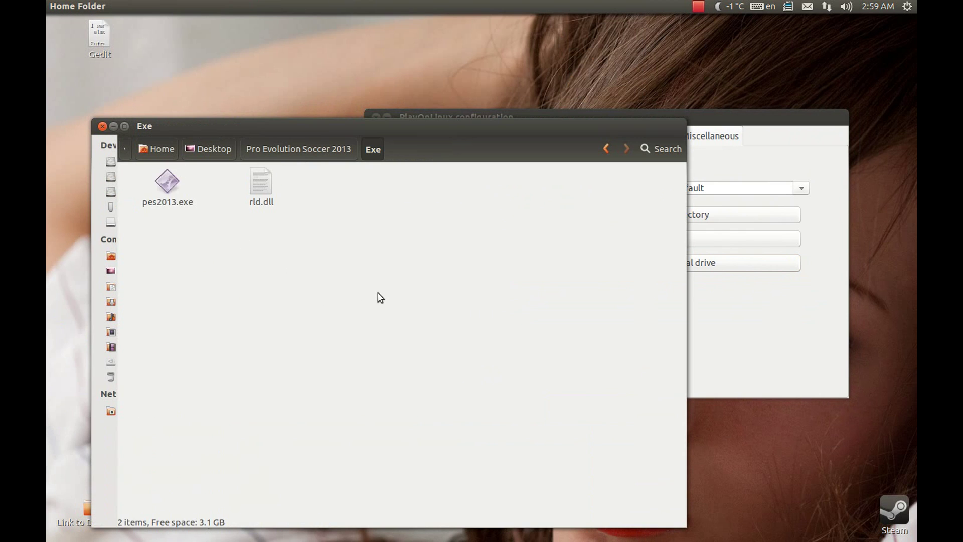
pyautogui.moveTo(383, 277); pyautogui.dragTo(158, 171)
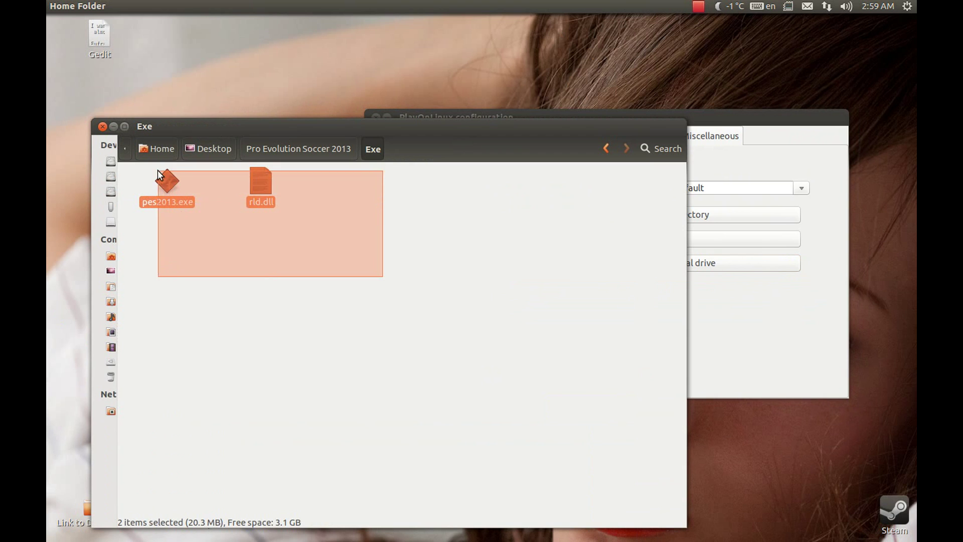
pyautogui.rightClick(264, 189)
pyautogui.click(280, 231)
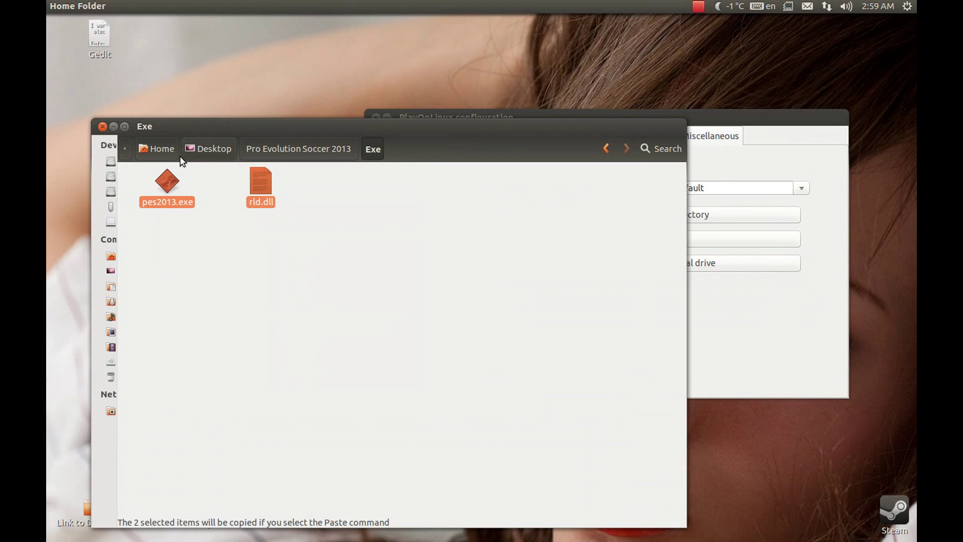
pyautogui.click(103, 126)
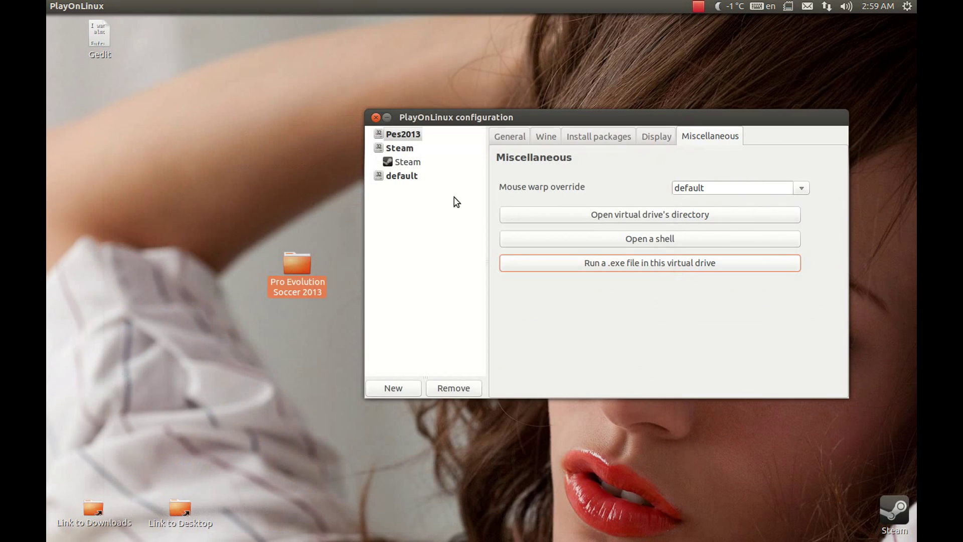
# Browse the Pes2013 drive to drive_c/Program Files/KONAMI/Pro Evolution Soccer 2013
pyautogui.click(595, 216)
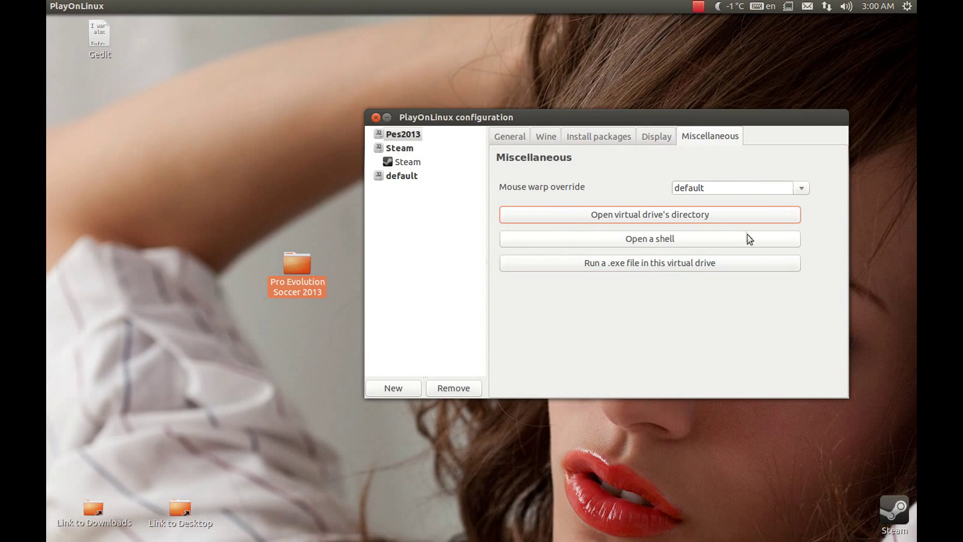
pyautogui.click(611, 209)
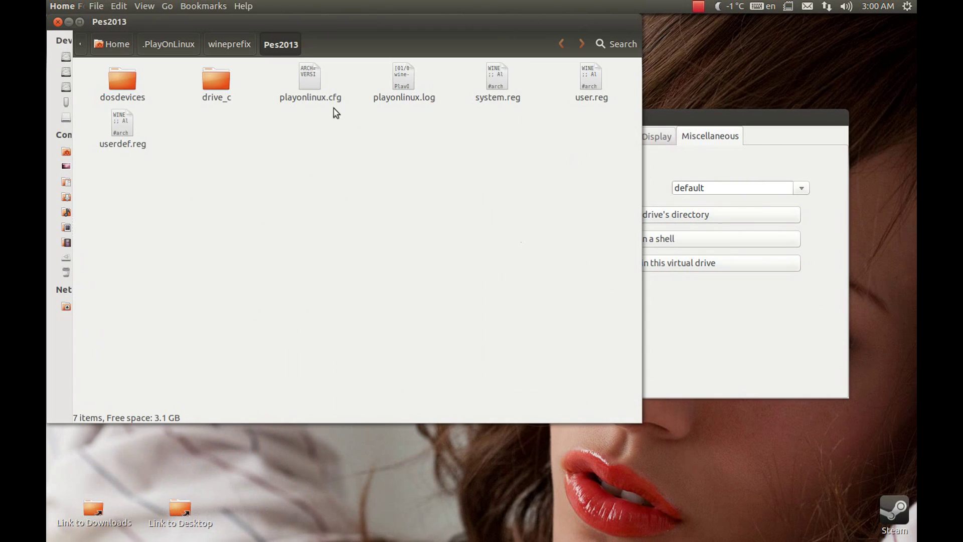
pyautogui.doubleClick(216, 80)
pyautogui.doubleClick(122, 80)
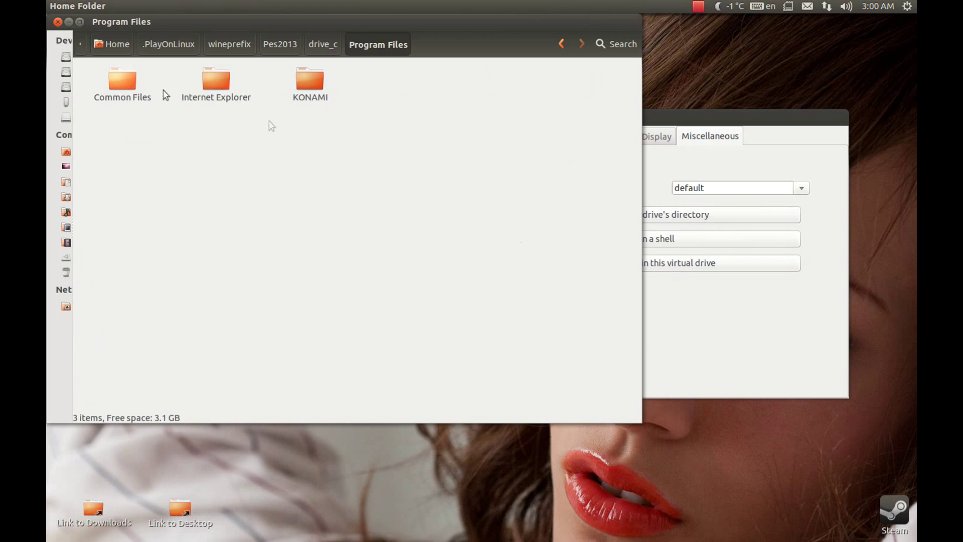
pyautogui.doubleClick(314, 82)
pyautogui.doubleClick(125, 83)
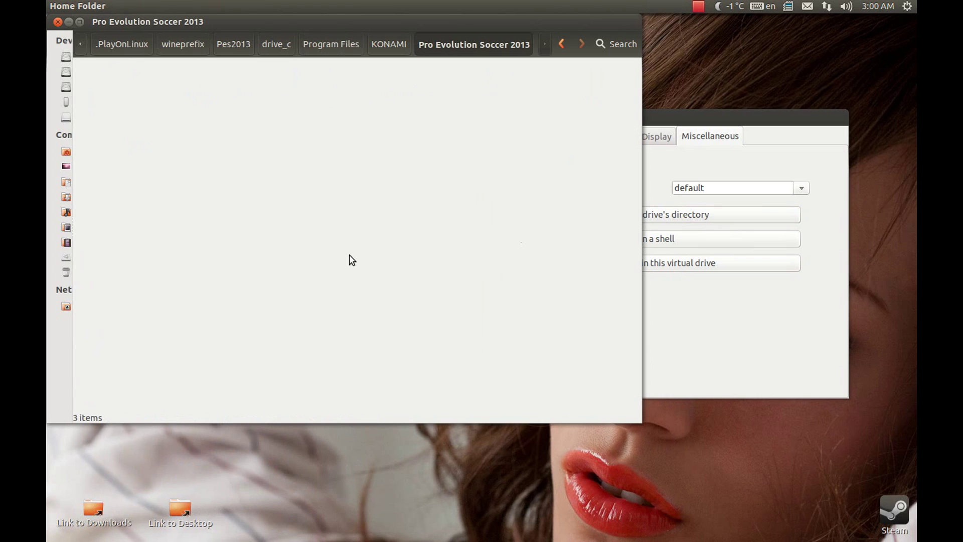
# Paste the copied files there, overwriting the old pes2013.exe, and move the window aside
pyautogui.rightClick(311, 184)
pyautogui.moveTo(344, 210)
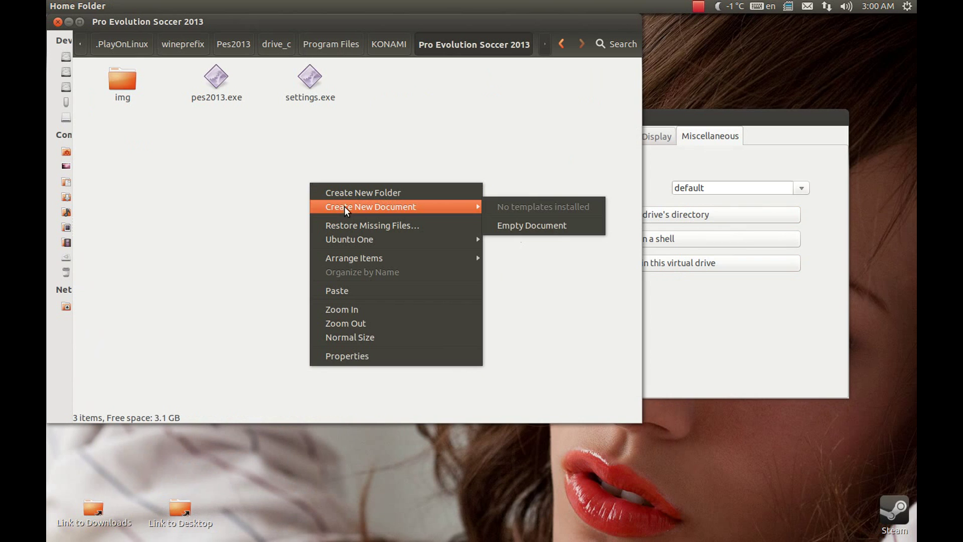
pyautogui.click(337, 290)
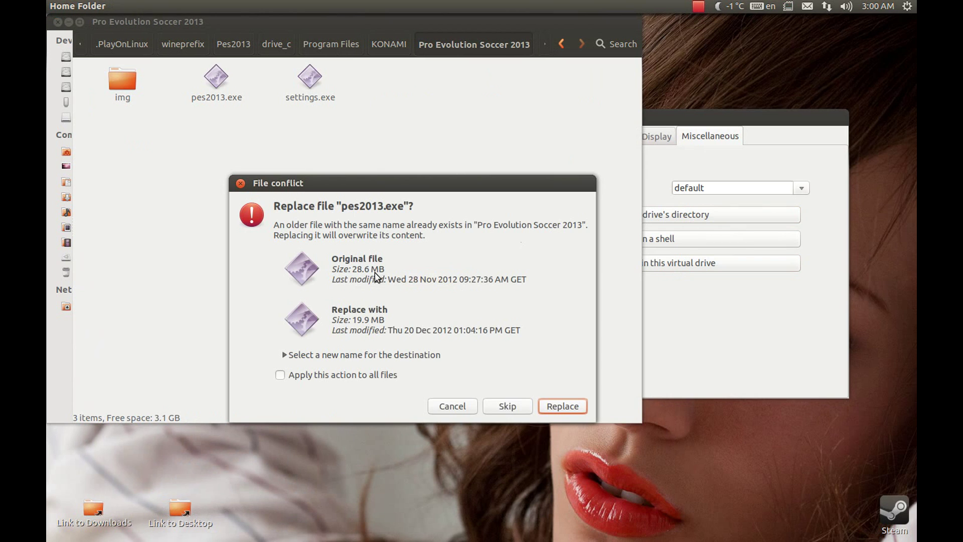
pyautogui.click(555, 406)
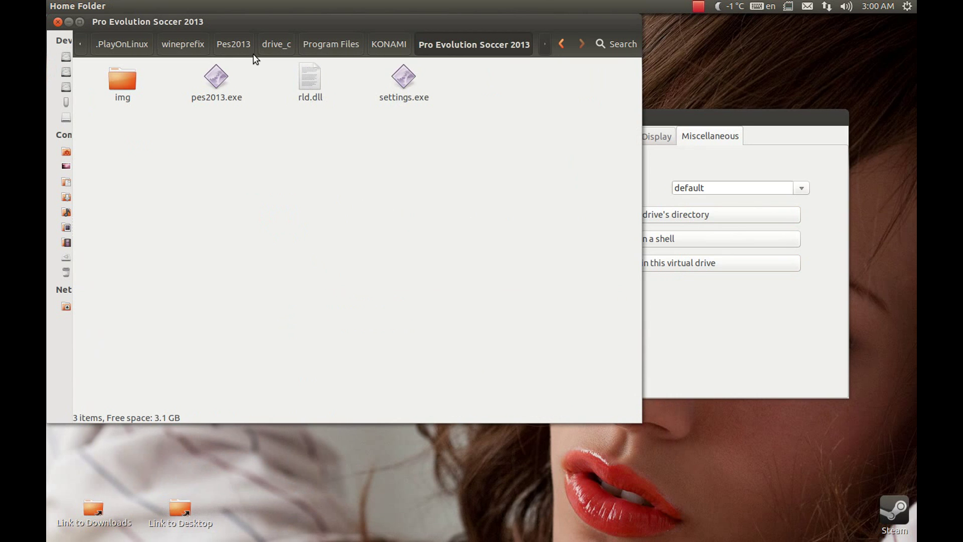
pyautogui.moveTo(248, 38); pyautogui.dragTo(361, 112)
# Create a 'Settings' shortcut for settings.exe from the Pes2013 drive's General settings
pyautogui.click(172, 95)
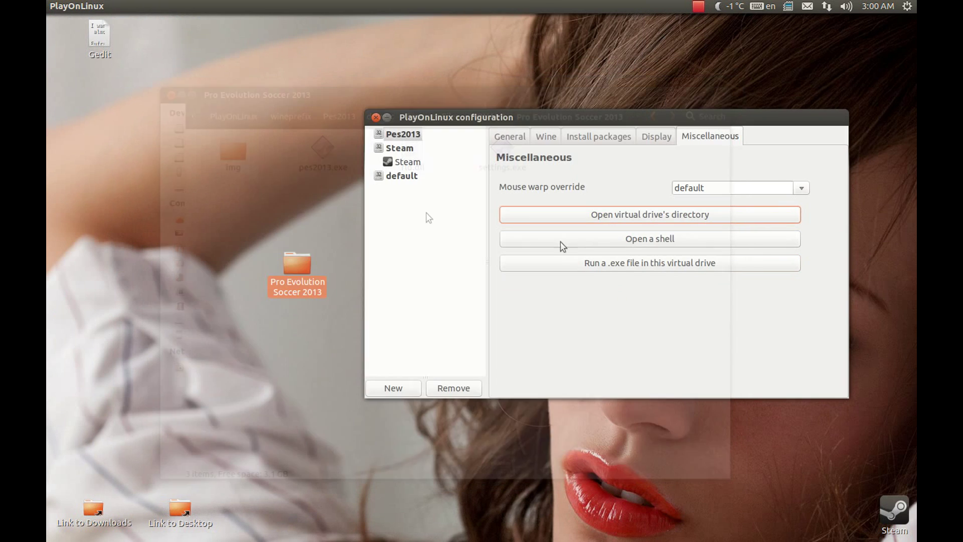
pyautogui.moveTo(549, 123); pyautogui.dragTo(452, 125)
pyautogui.click(413, 140)
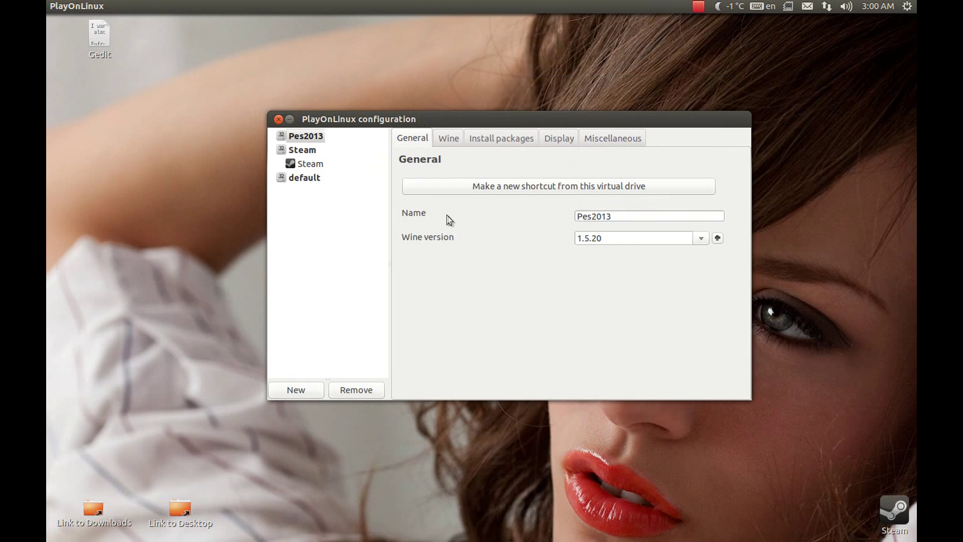
pyautogui.click(509, 189)
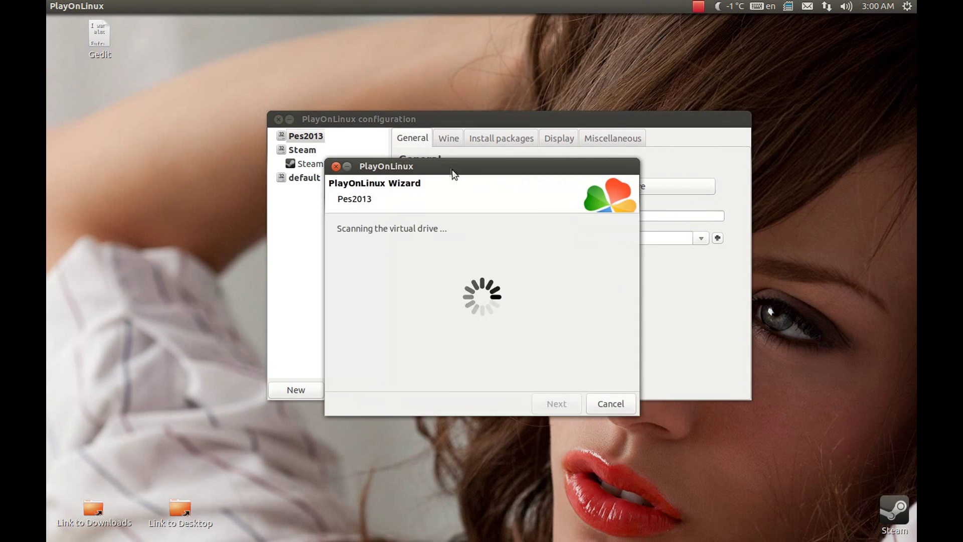
pyautogui.click(385, 290)
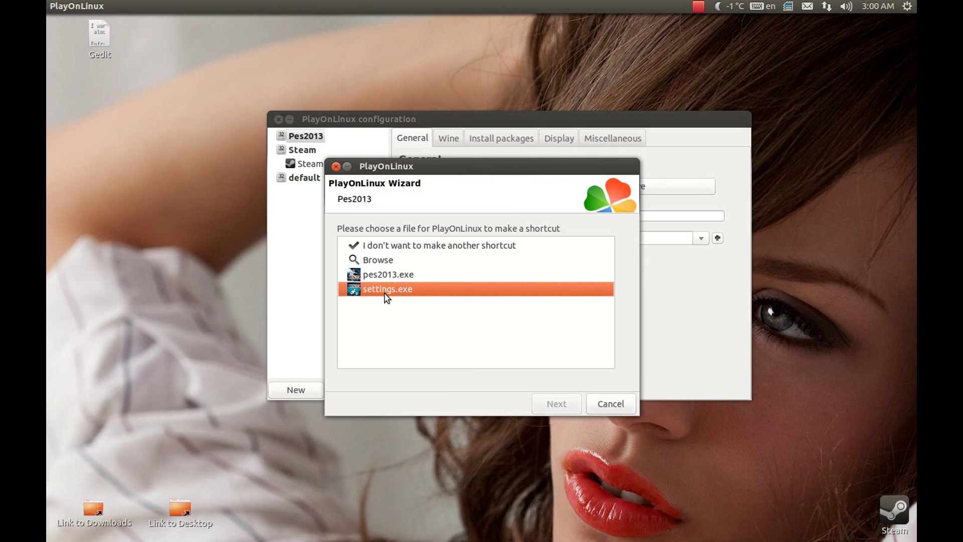
pyautogui.click(390, 242)
pyautogui.write('Settings')
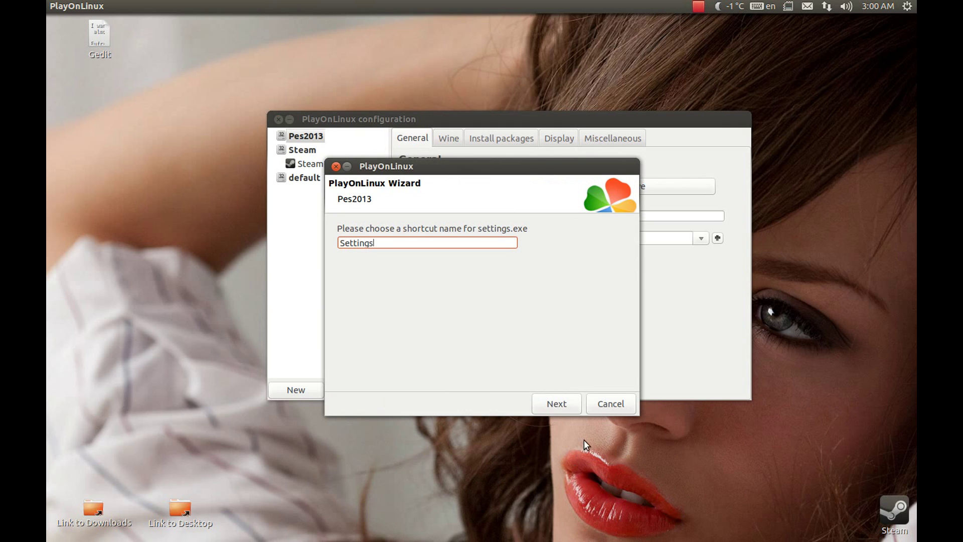
pyautogui.click(571, 403)
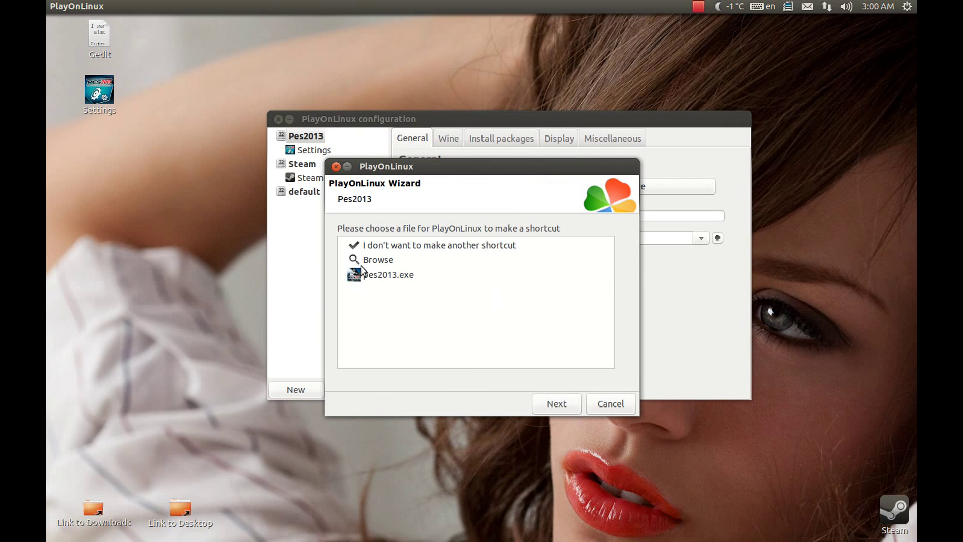
# Add a 'Pes2013' shortcut for pes2013.exe and finish the shortcut wizard
pyautogui.click(379, 281)
pyautogui.write('Pel')
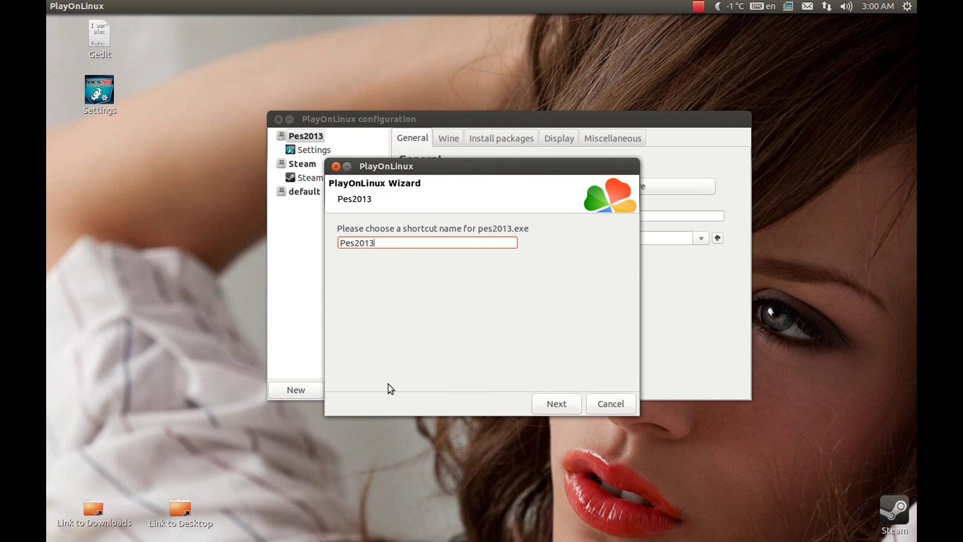
pyautogui.click(558, 405)
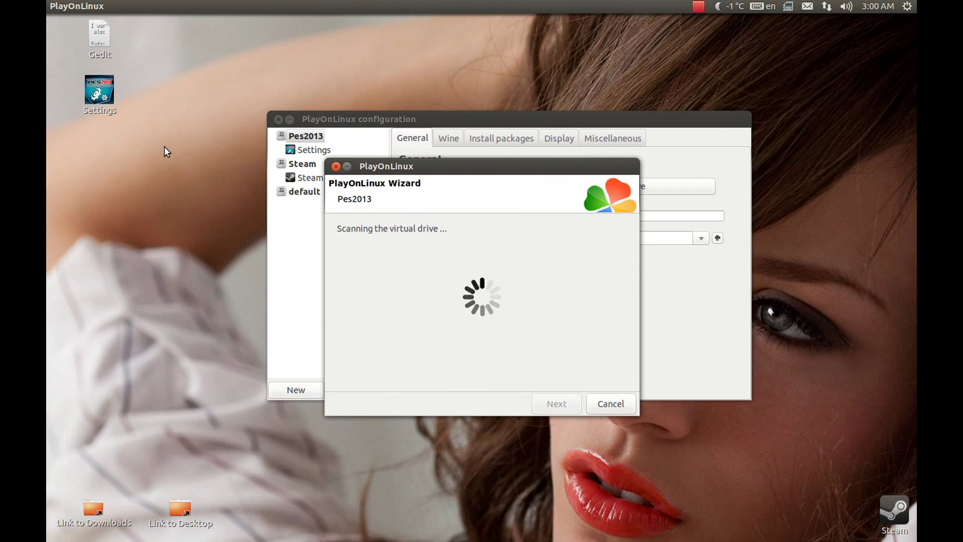
pyautogui.click(631, 403)
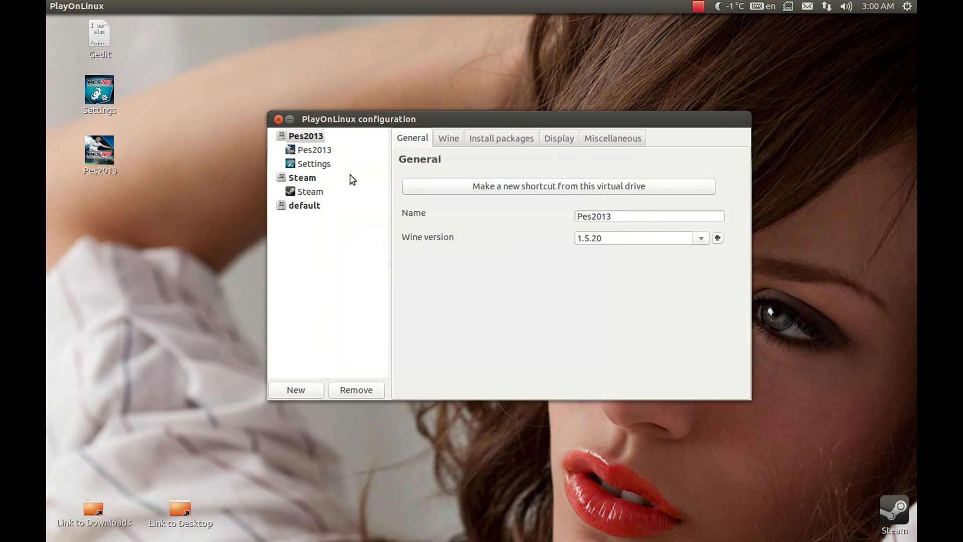
# Close the configuration window and run the Settings program from PlayOnLinux's list
pyautogui.click(279, 119)
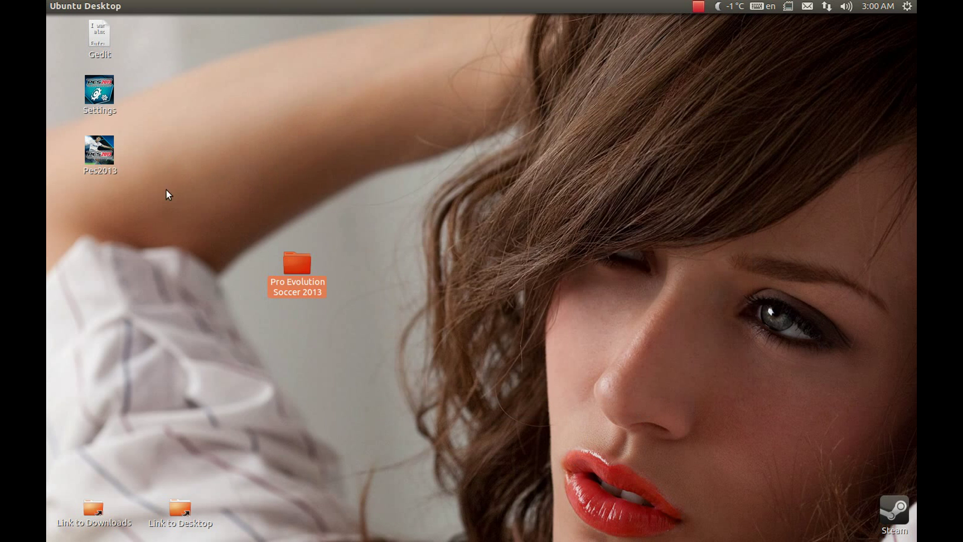
pyautogui.click(65, 366)
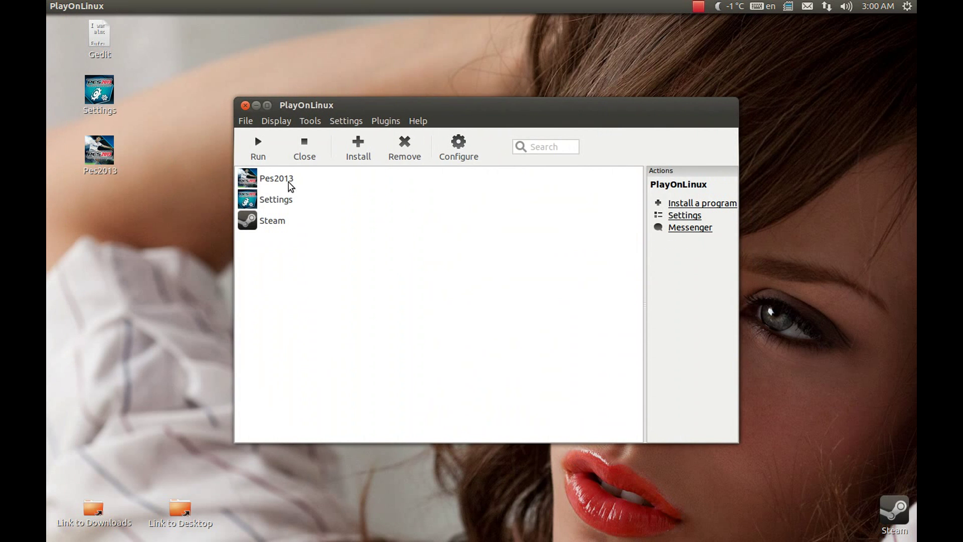
pyautogui.click(290, 182)
pyautogui.click(290, 204)
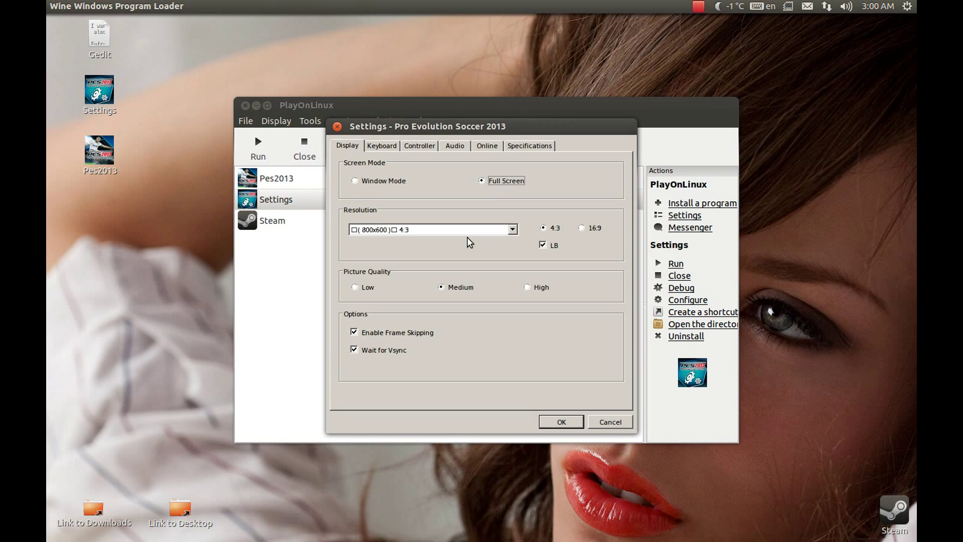
# Try the picture quality options, settling on Medium
pyautogui.click(530, 289)
pyautogui.click(441, 287)
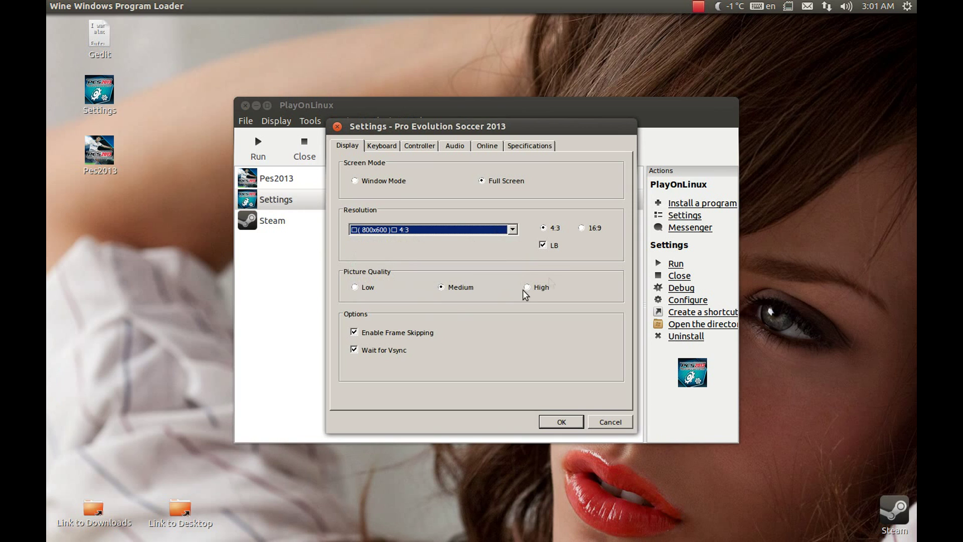
pyautogui.click(542, 289)
pyautogui.click(366, 290)
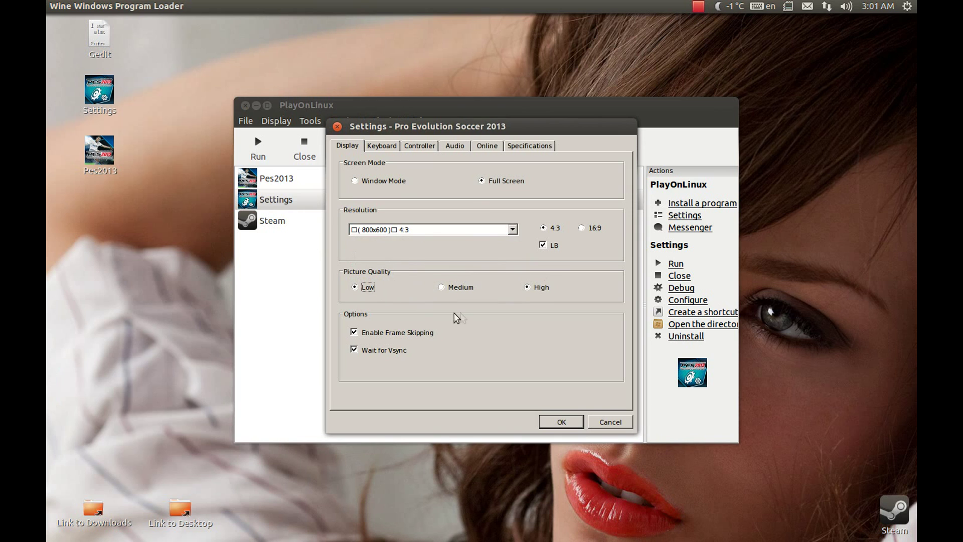
pyautogui.click(463, 291)
# Save the game settings and open Wine configuration for the Pes2013 drive
pyautogui.click(562, 422)
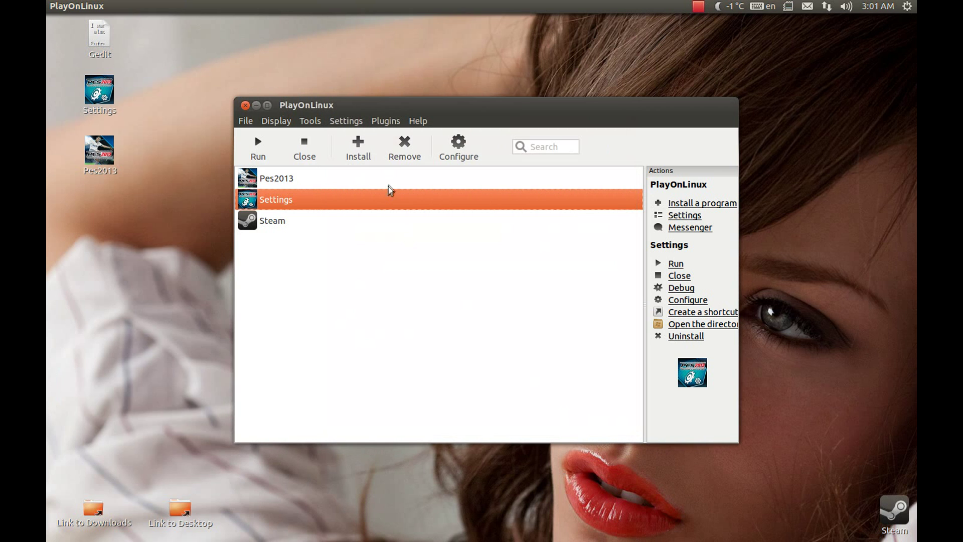
pyautogui.click(458, 150)
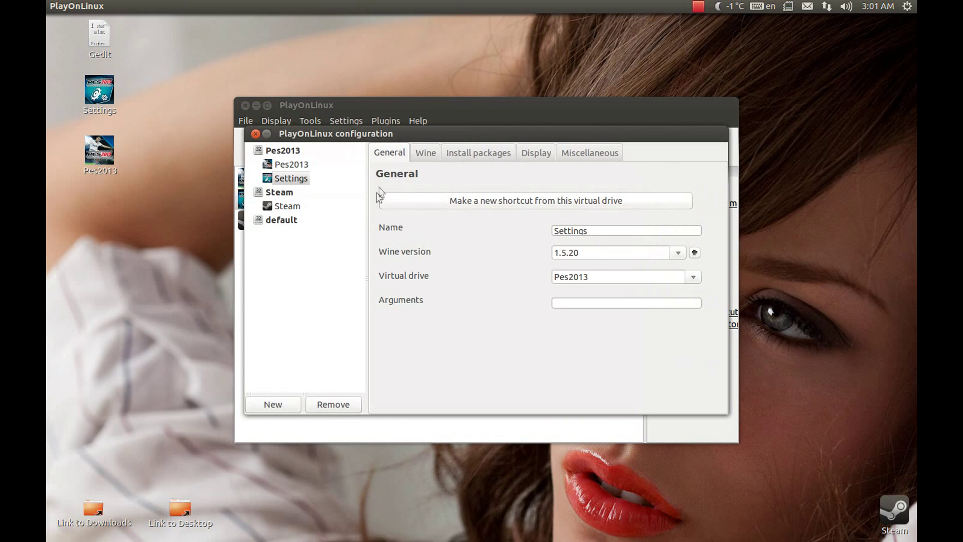
pyautogui.click(461, 151)
pyautogui.click(429, 154)
pyautogui.click(424, 222)
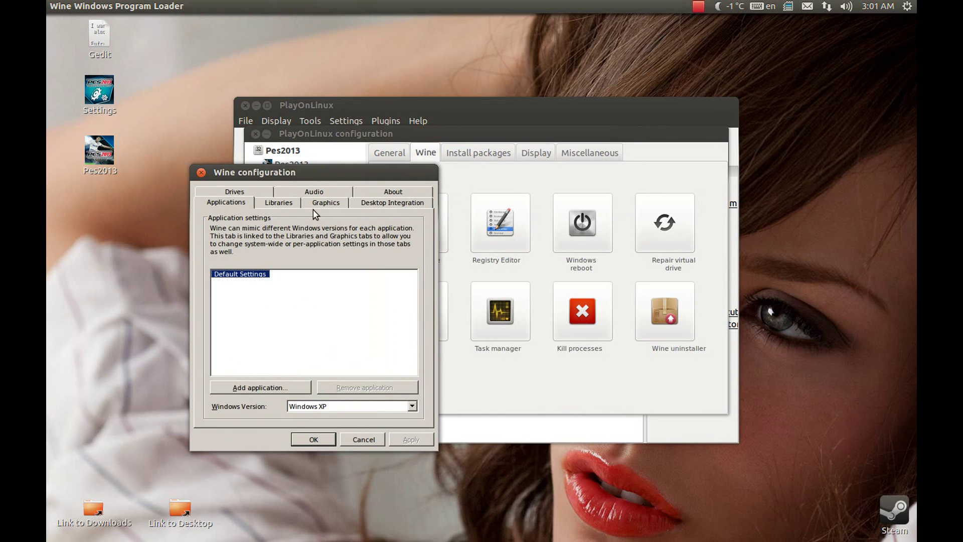
# Enable an 800x600 emulated virtual desktop under Graphics, then close both configuration windows
pyautogui.click(326, 203)
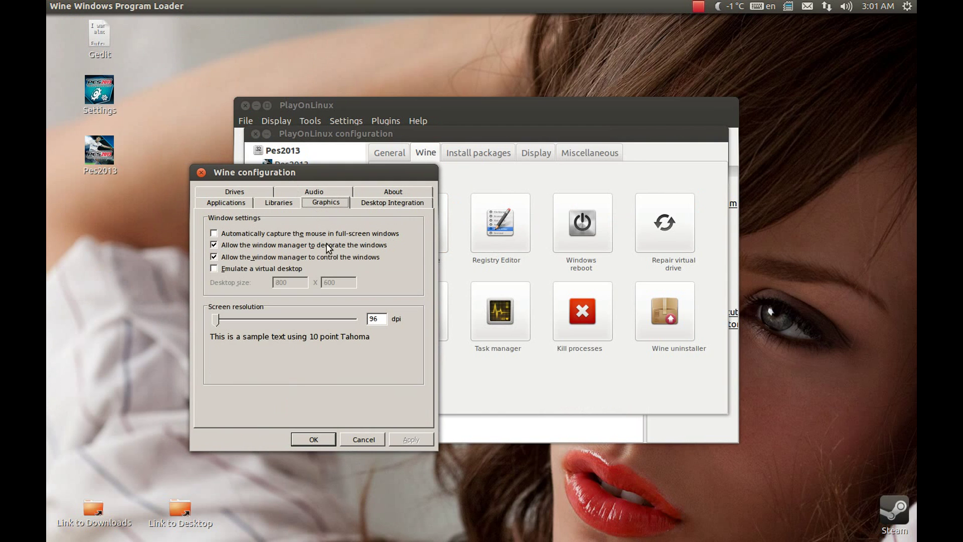
pyautogui.click(236, 269)
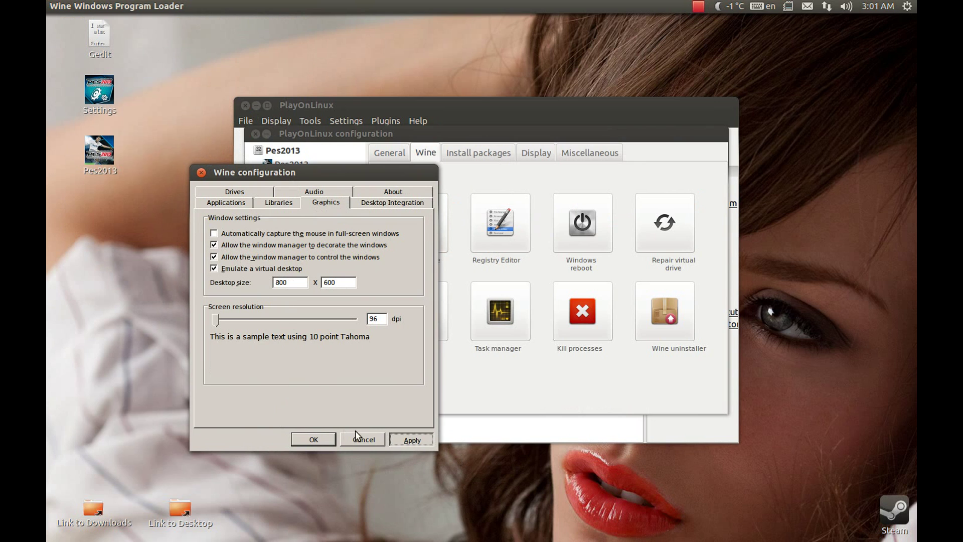
pyautogui.click(327, 434)
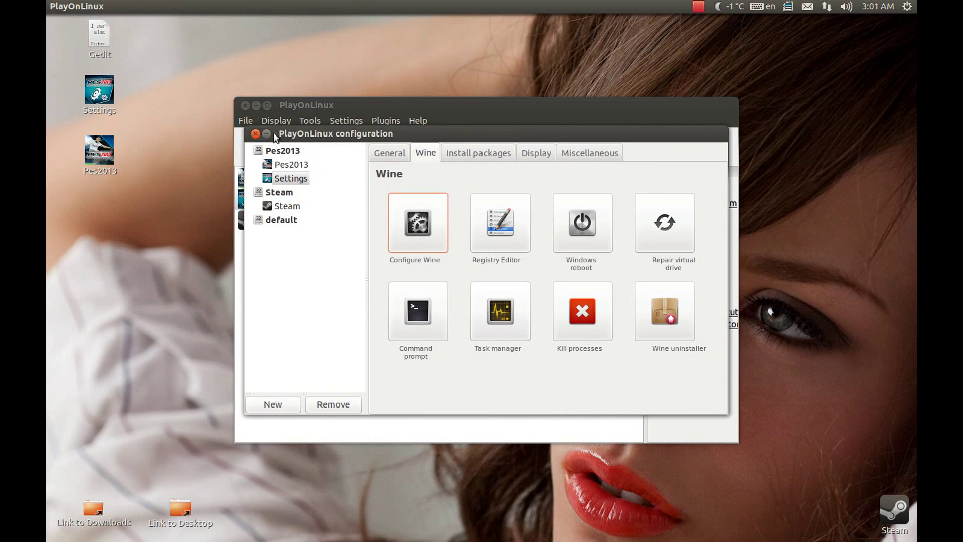
pyautogui.click(255, 134)
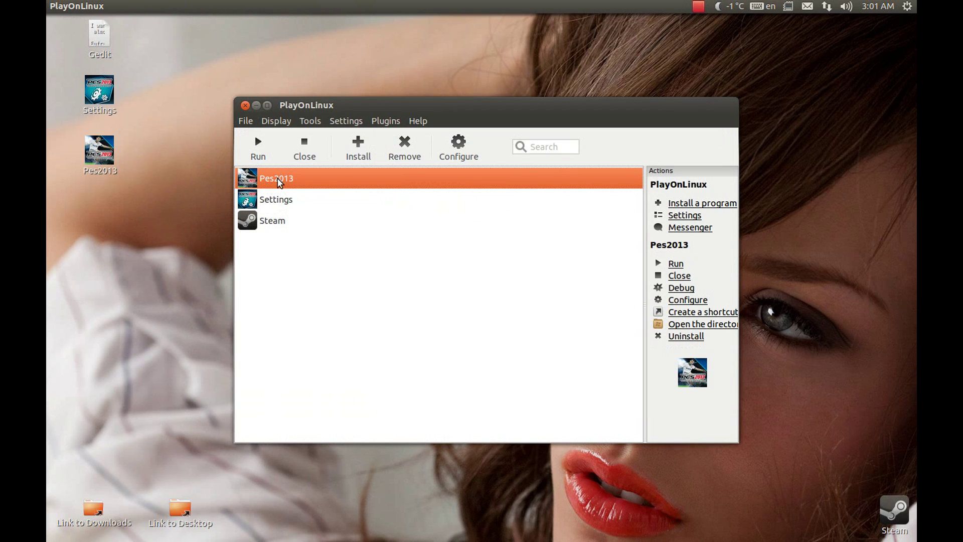
pyautogui.hotkey('ctrl', 'c')
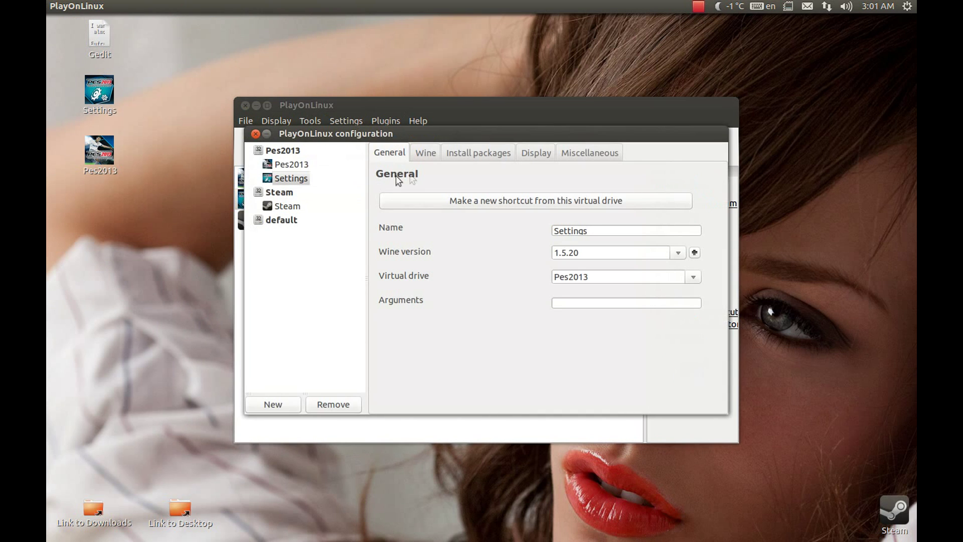
pyautogui.click(432, 152)
pyautogui.click(419, 214)
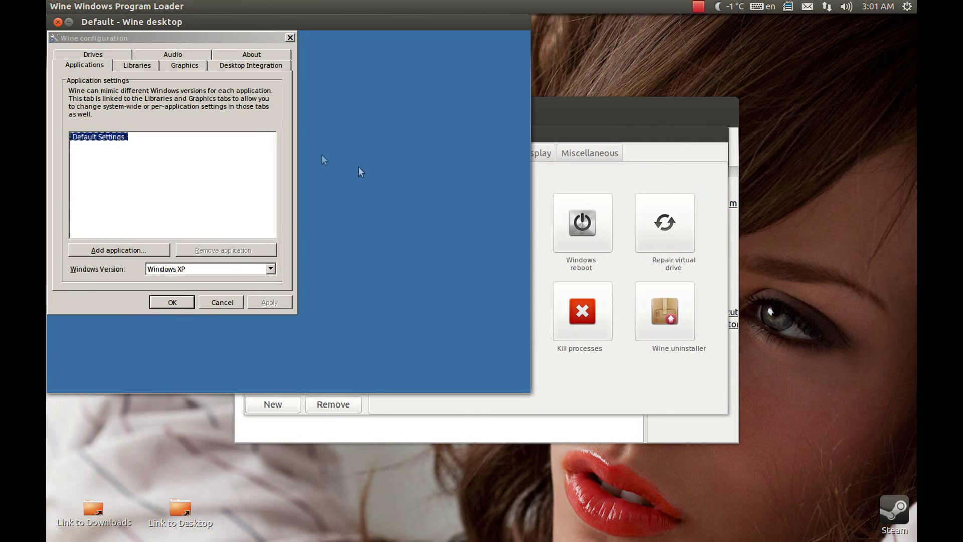
pyautogui.click(182, 65)
pyautogui.press('Escape')
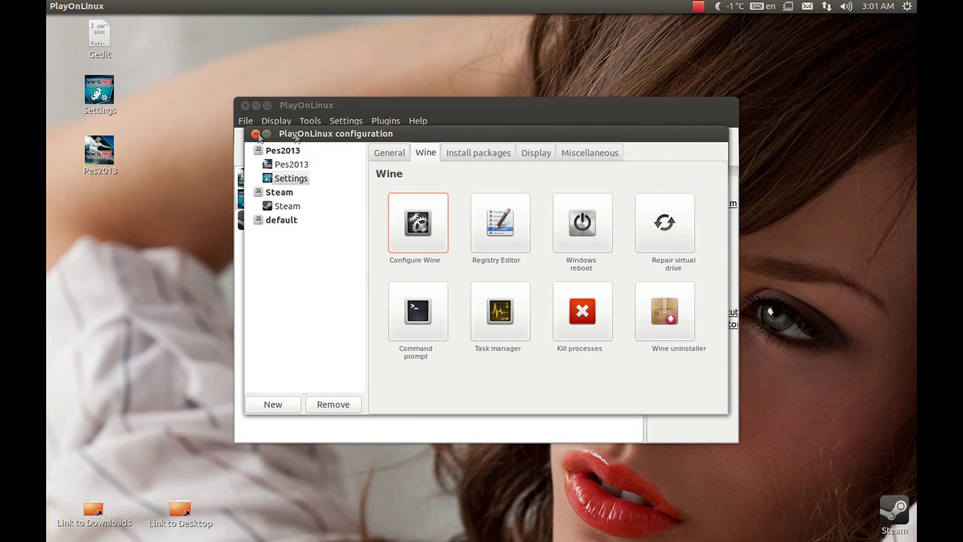
pyautogui.click(246, 133)
pyautogui.click(267, 148)
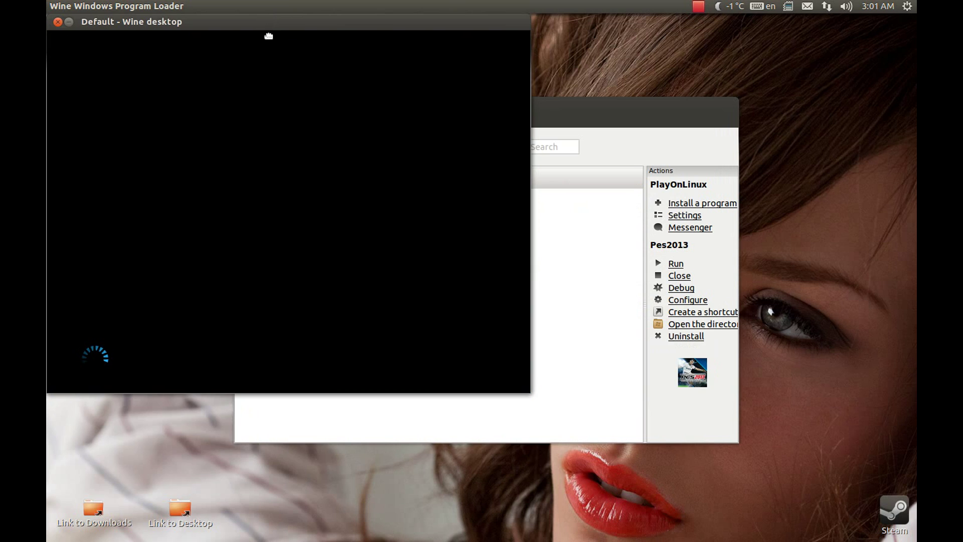
# Drag the 'Default - Wine desktop' game window to the centre of the screen
pyautogui.moveTo(263, 22); pyautogui.dragTo(453, 101)
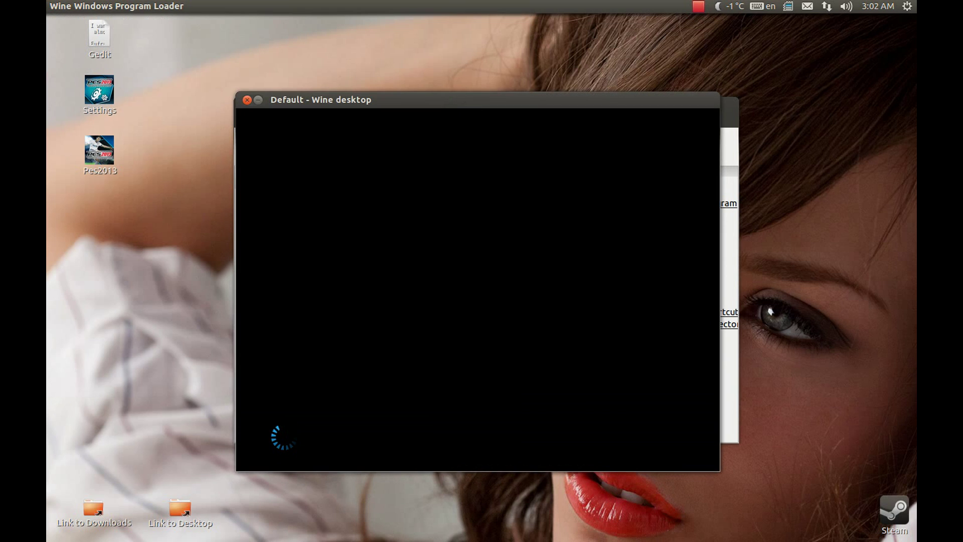